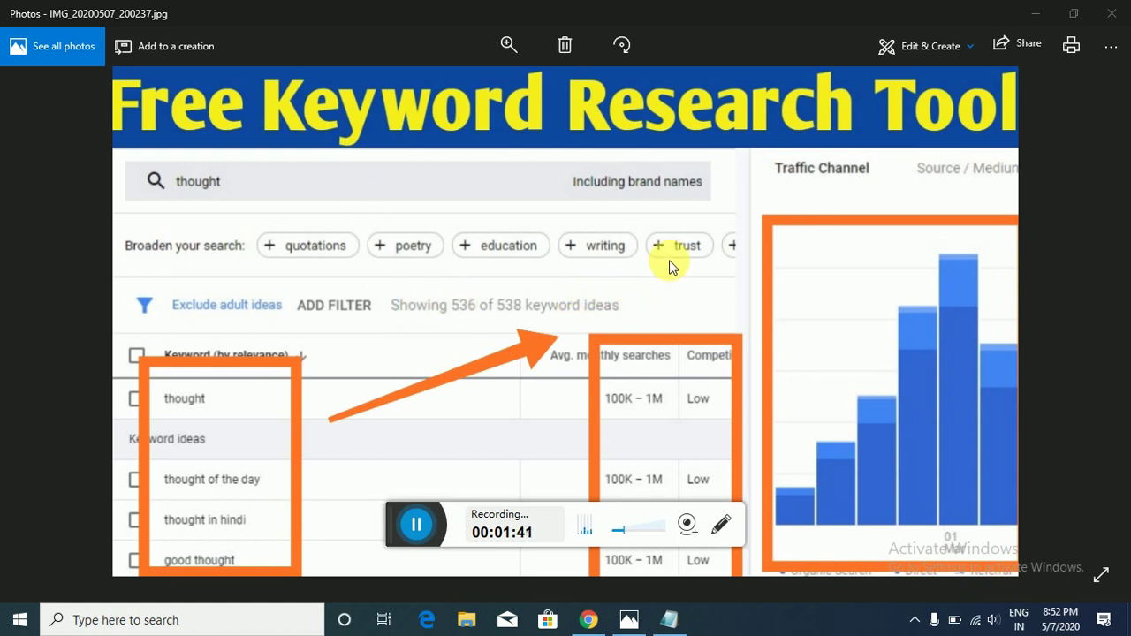
Minimize the image viewer and switch to the Google Ads Keyword Planner page in the browser.
{"action": "left_click", "coordinate": [1037, 10]}
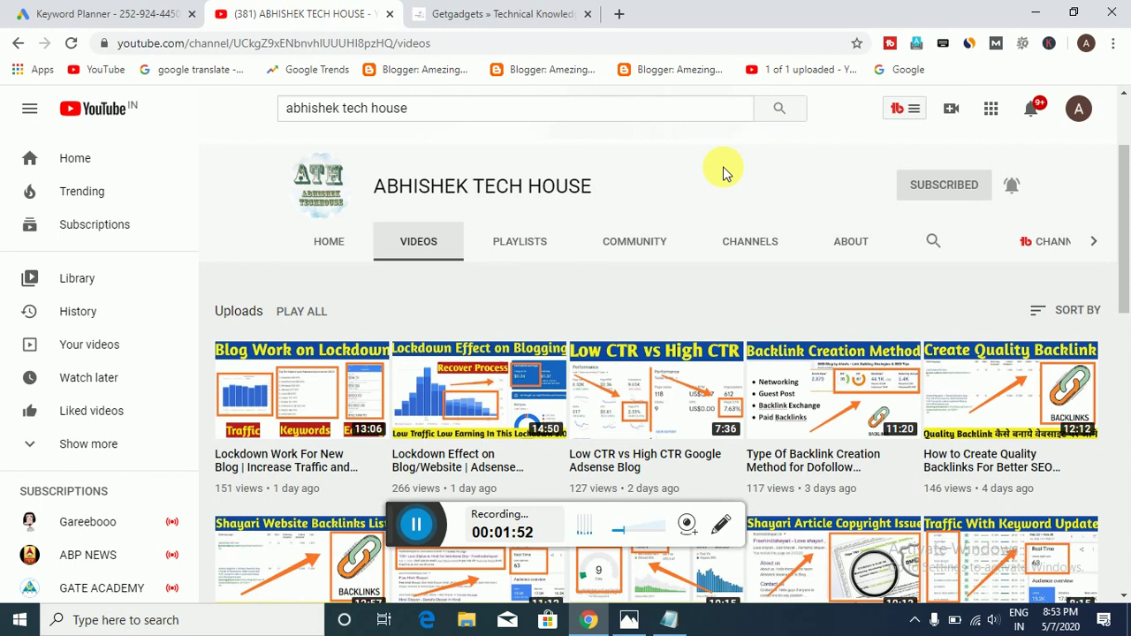
{"action": "left_click", "coordinate": [402, 523]}
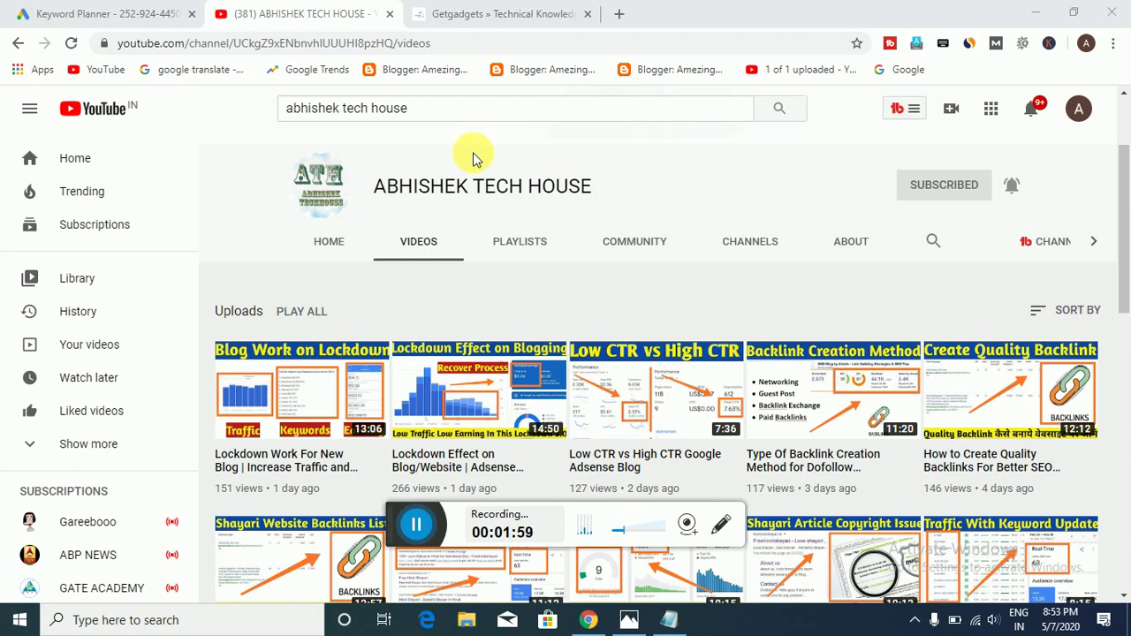
{"action": "left_click", "coordinate": [141, 12]}
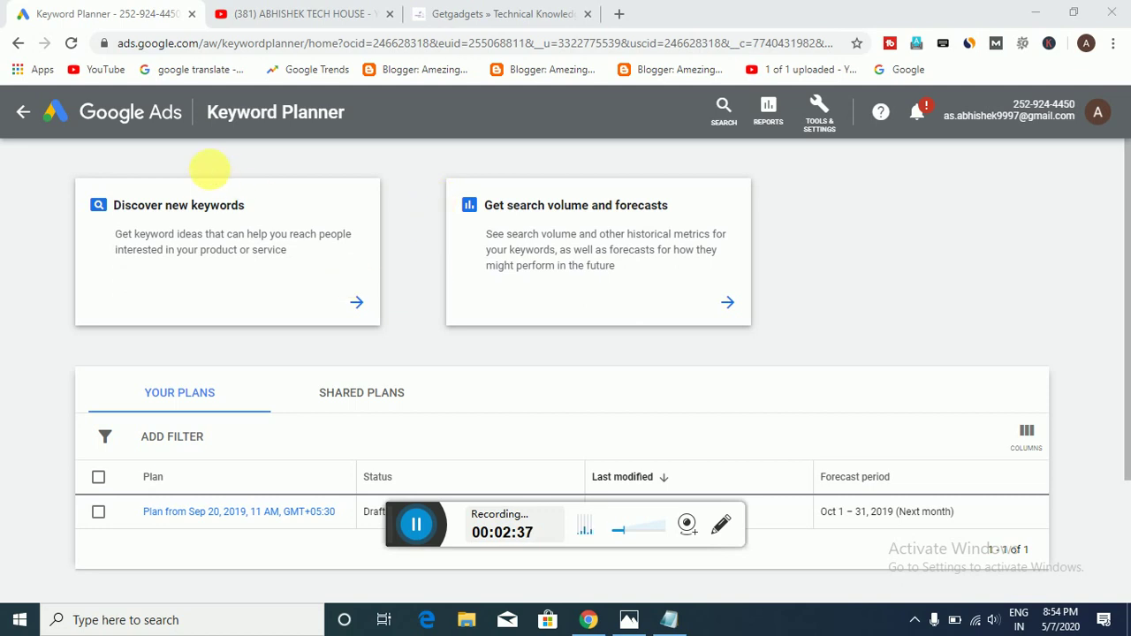
Look through the posts on the Getgadgets blog's home page and return to Keyword Planner.
{"action": "left_click", "coordinate": [463, 13]}
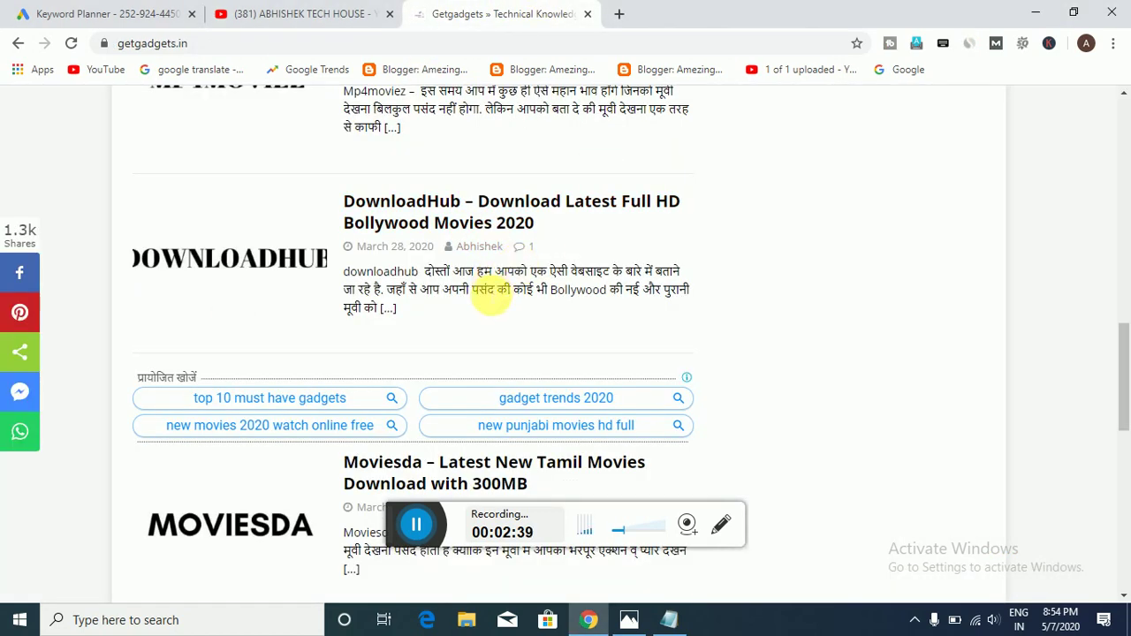
{"action": "scroll", "coordinate": [335, 185], "scroll_direction": "up", "scroll_amount": 3}
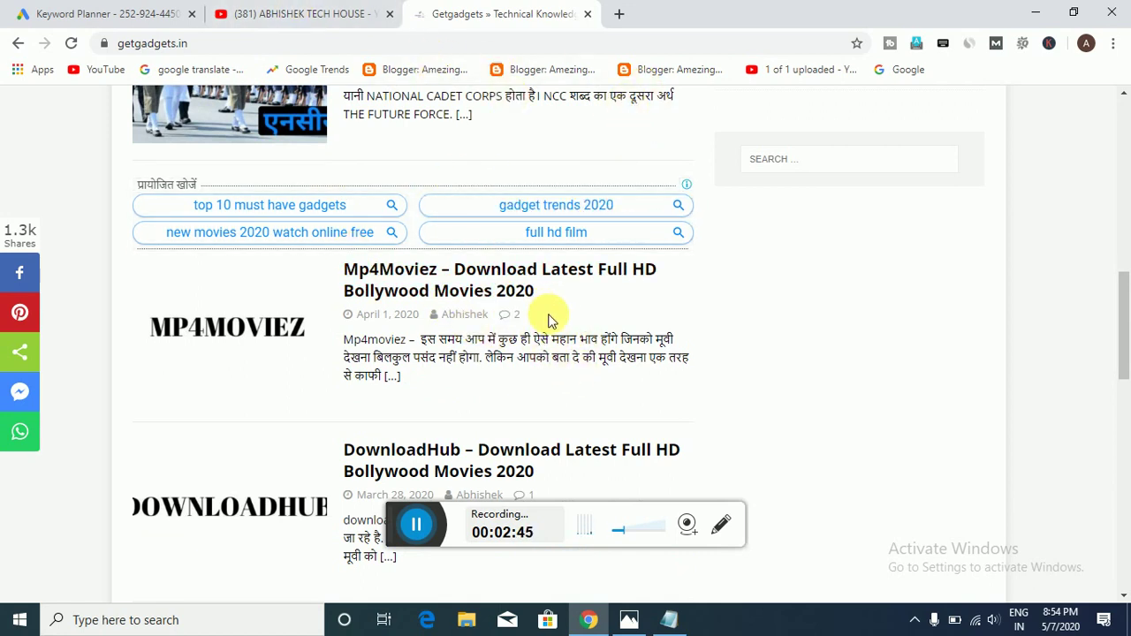
{"action": "scroll", "coordinate": [336, 212], "scroll_direction": "up", "scroll_amount": 2}
{"action": "scroll", "coordinate": [334, 214], "scroll_direction": "up", "scroll_amount": 2}
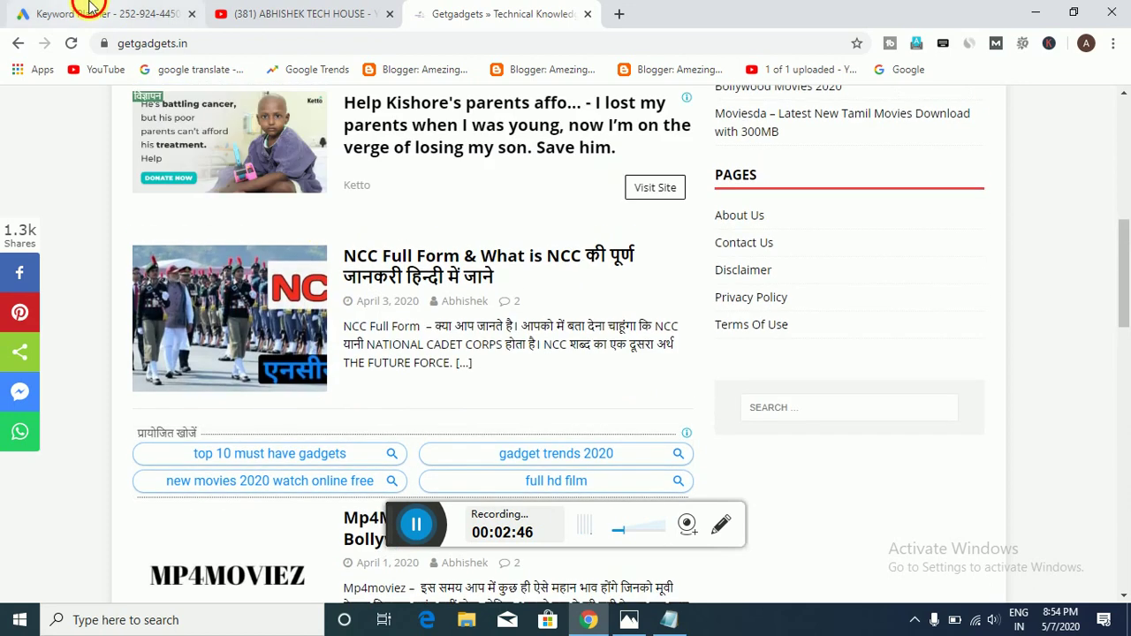
{"action": "left_click", "coordinate": [76, 13]}
{"action": "scroll", "coordinate": [354, 371], "scroll_direction": "down", "scroll_amount": 2}
{"action": "scroll", "coordinate": [265, 305], "scroll_direction": "up", "scroll_amount": 2}
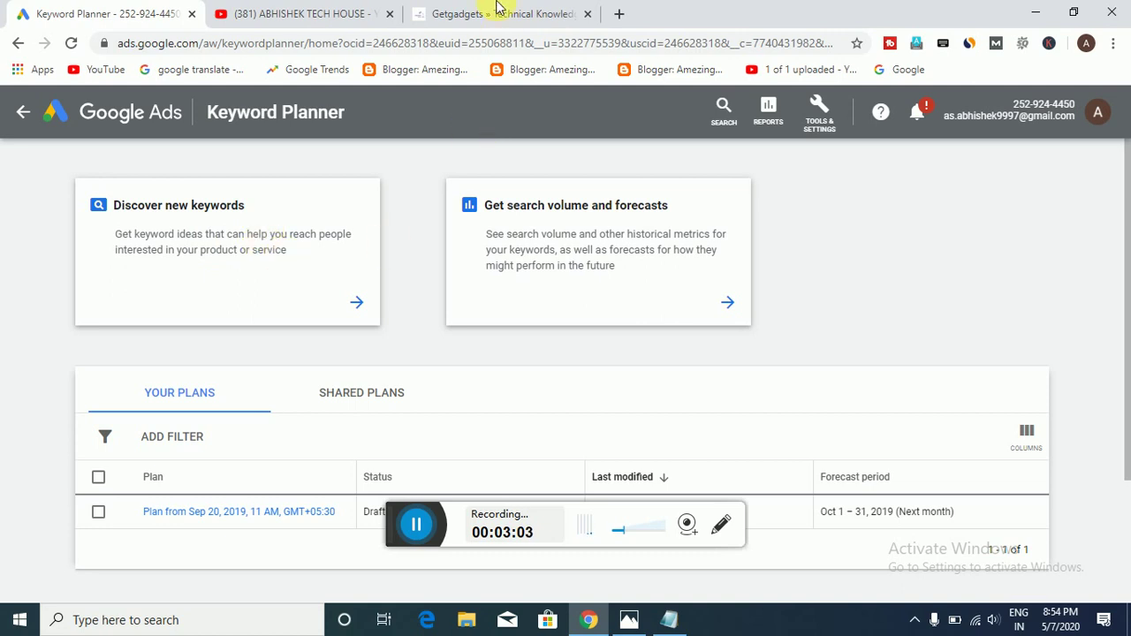
Open a blank browser tab and bring up Discover new keywords in Keyword Planner.
{"action": "left_click", "coordinate": [619, 13]}
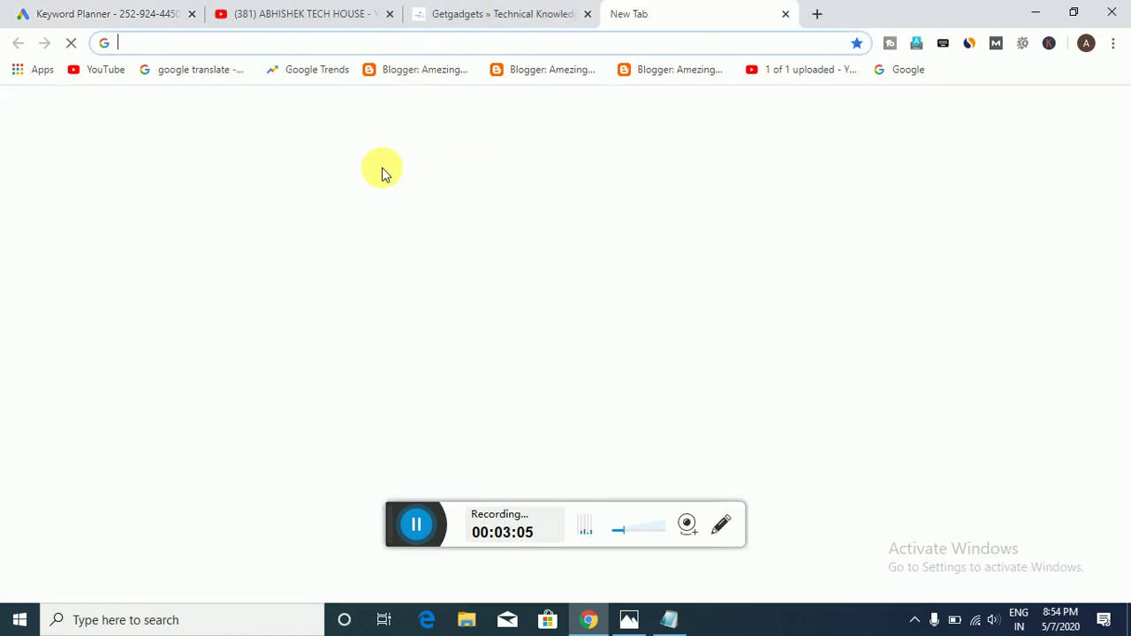
{"action": "left_click", "coordinate": [128, 9]}
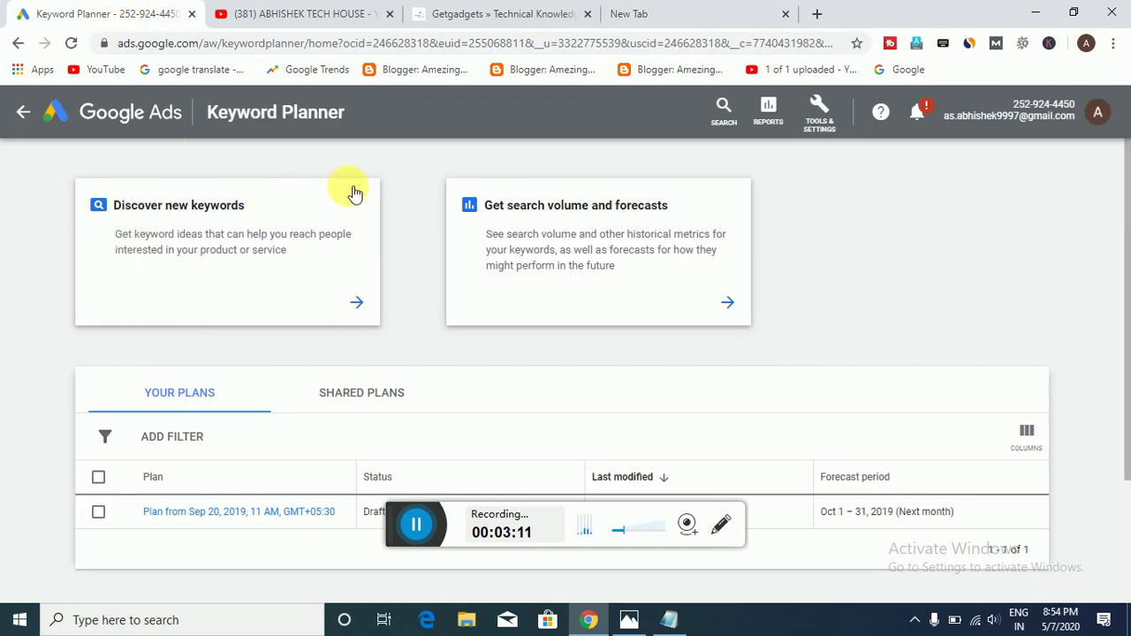
{"action": "left_click", "coordinate": [712, 15]}
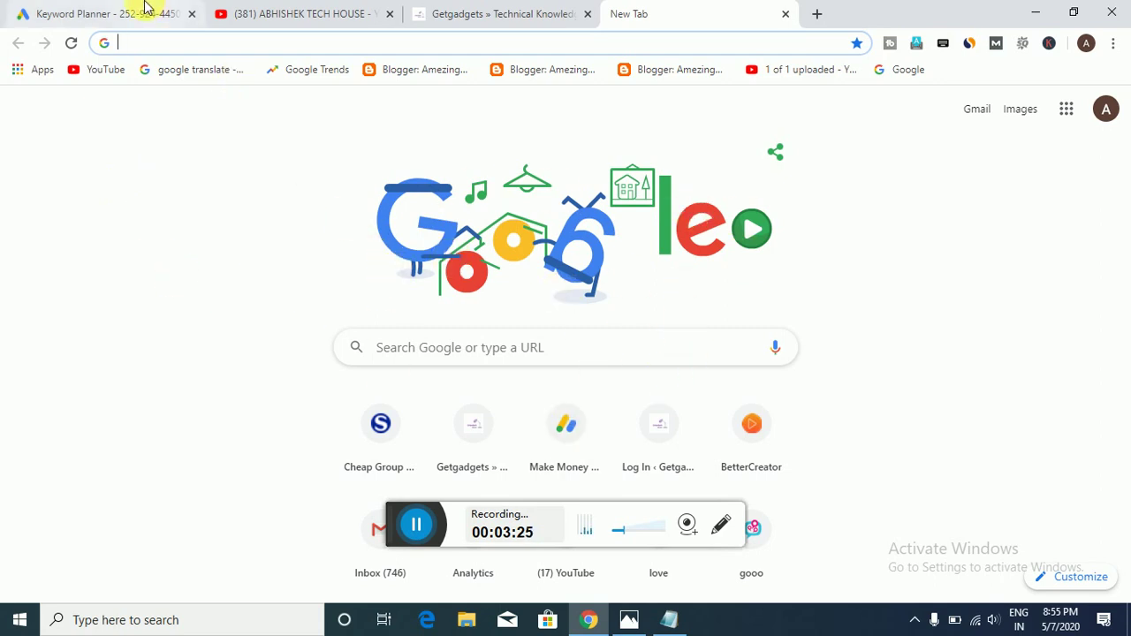
{"action": "left_click", "coordinate": [111, 9]}
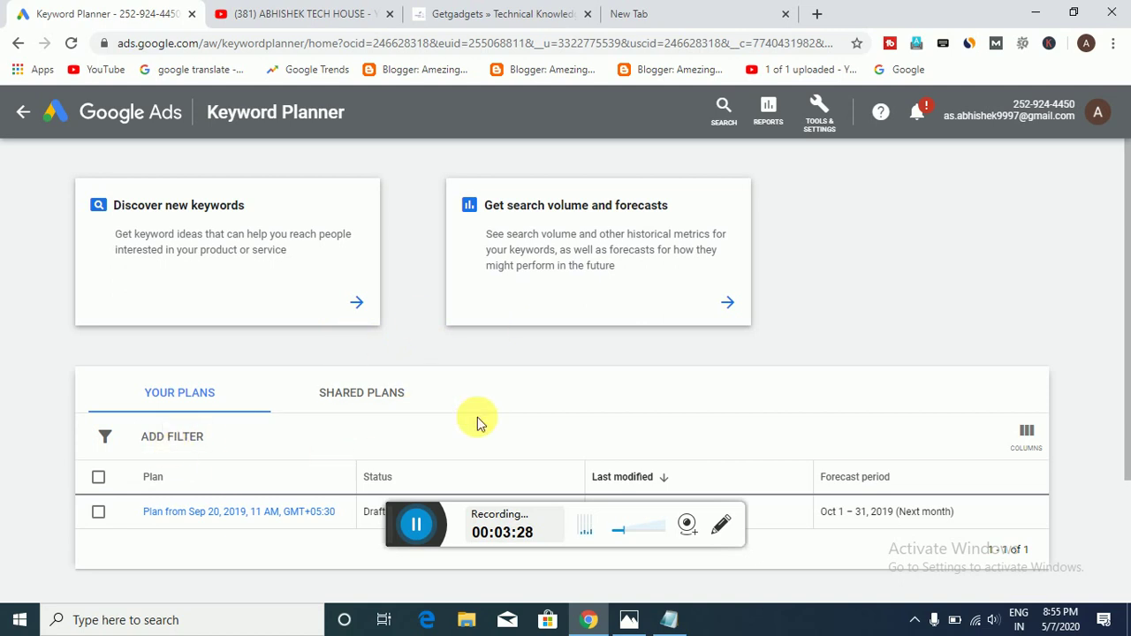
{"action": "left_click", "coordinate": [277, 243]}
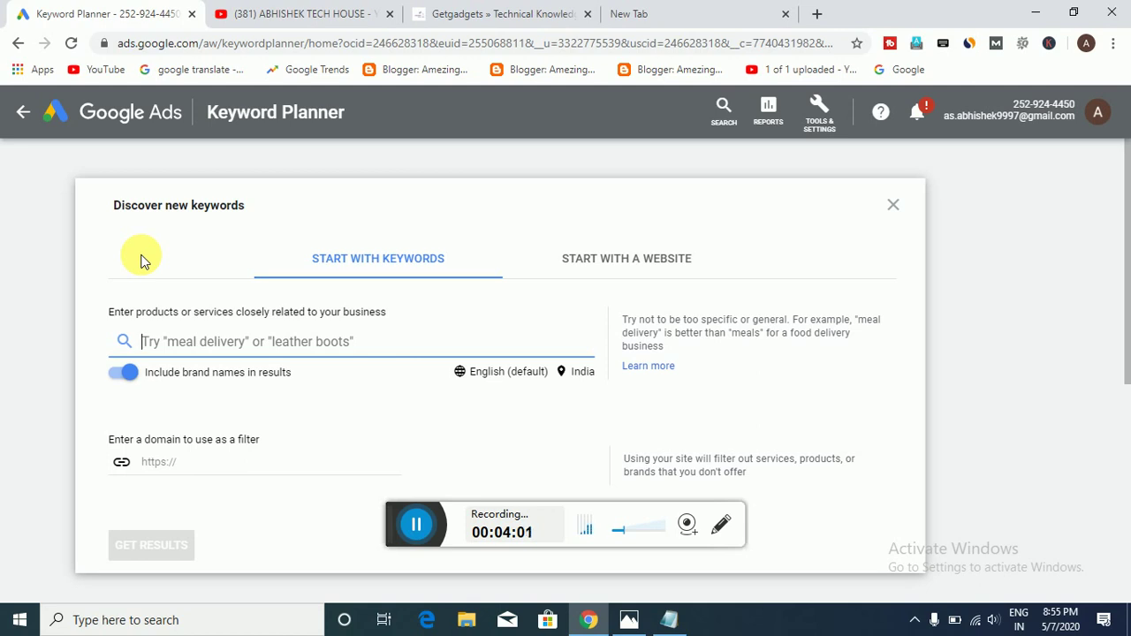
{"action": "left_click", "coordinate": [720, 12]}
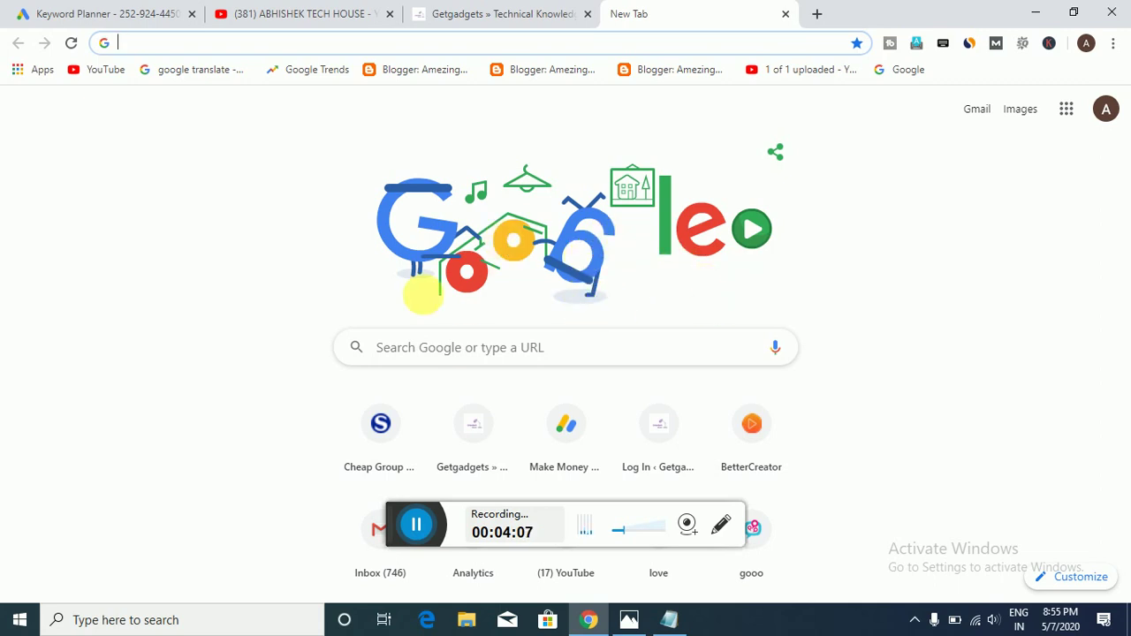
{"action": "left_click", "coordinate": [42, 11]}
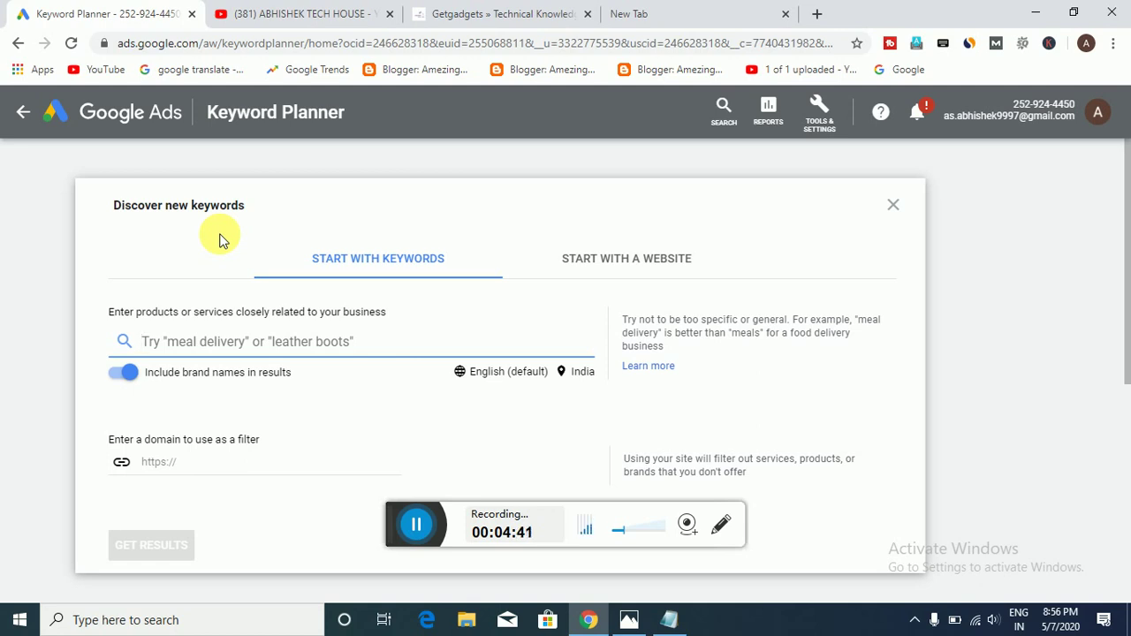
{"action": "left_click", "coordinate": [523, 11]}
{"action": "left_click", "coordinate": [664, 9]}
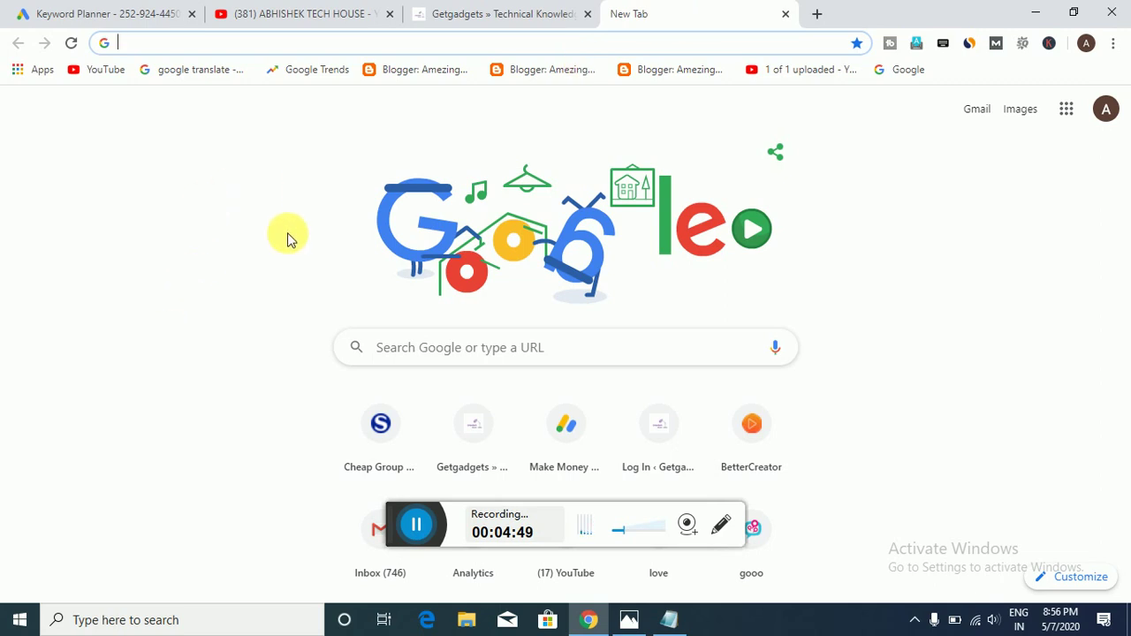
{"action": "left_click", "coordinate": [427, 44]}
{"action": "left_click", "coordinate": [10, 236]}
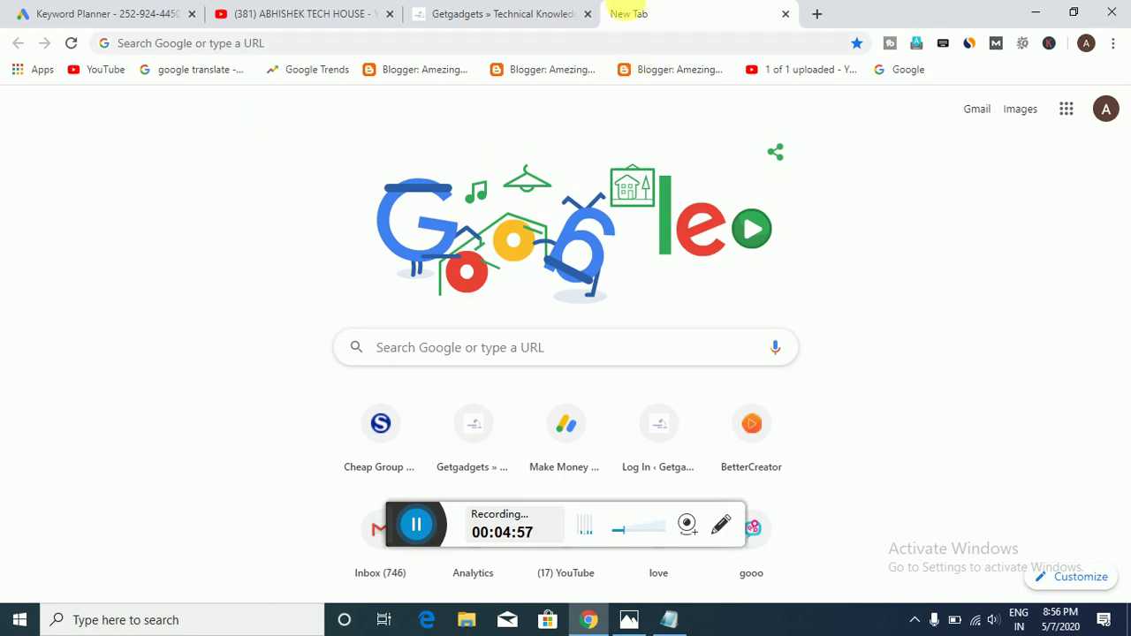
{"action": "left_click", "coordinate": [504, 13]}
{"action": "left_click", "coordinate": [331, 9]}
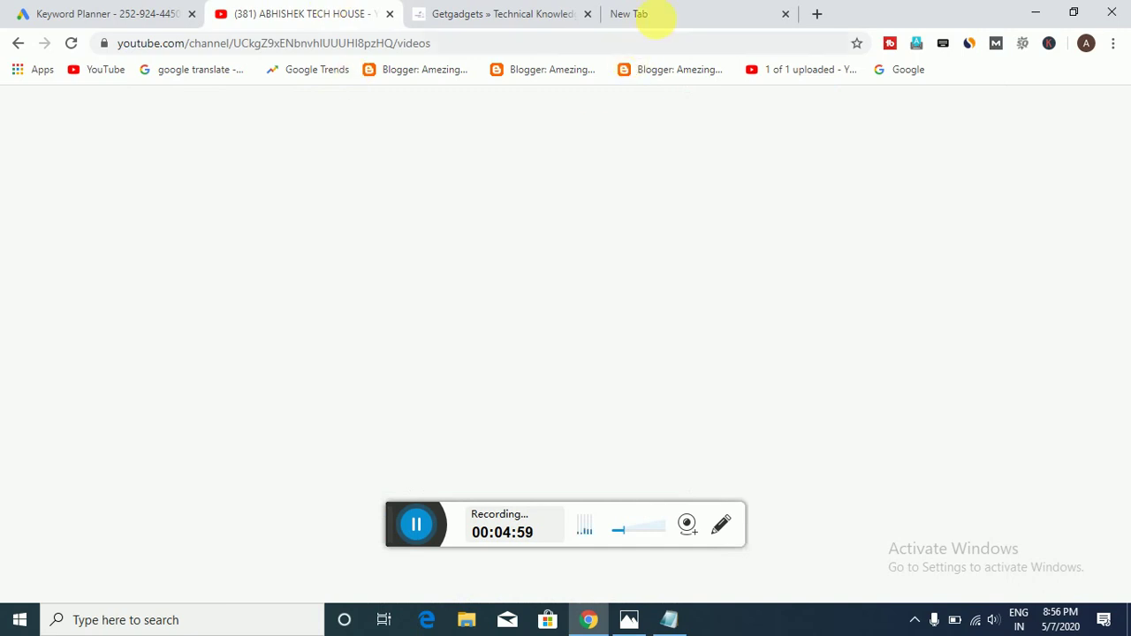
Get keyword ideas for "captions" in Keyword Planner's Discover new keywords form.
{"action": "left_click", "coordinate": [121, 10]}
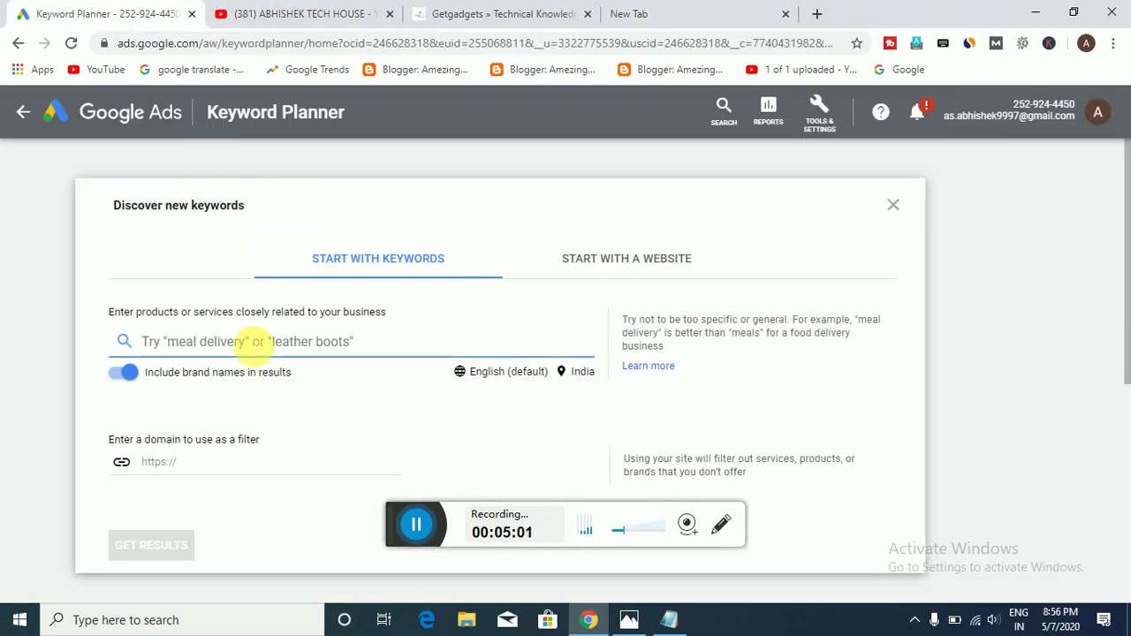
{"action": "type", "text": "captions"}
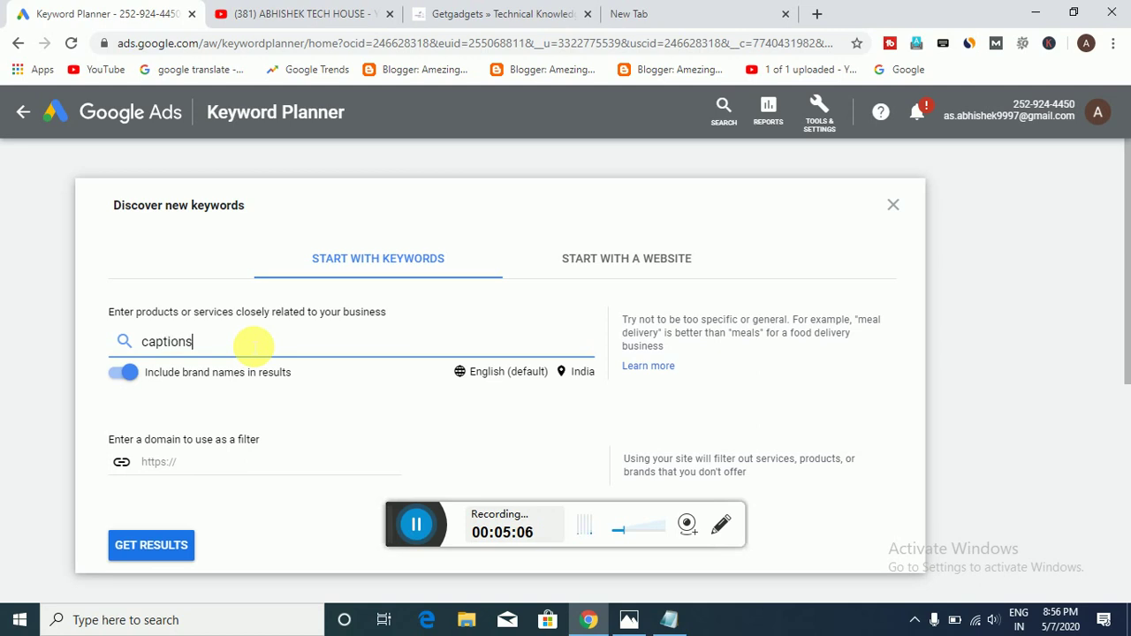
{"action": "left_click", "coordinate": [128, 539]}
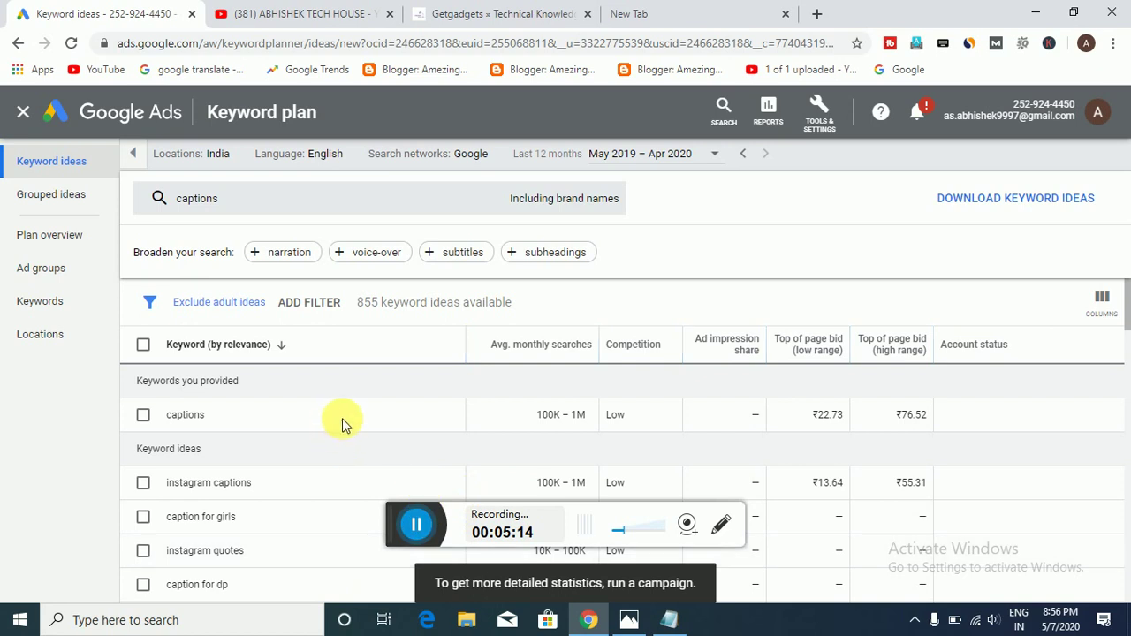
Examine the keyword ideas for "captions" along with their average monthly searches and competition.
{"action": "scroll", "coordinate": [342, 418], "scroll_direction": "down", "scroll_amount": 2}
{"action": "scroll", "coordinate": [328, 448], "scroll_direction": "up", "scroll_amount": 2}
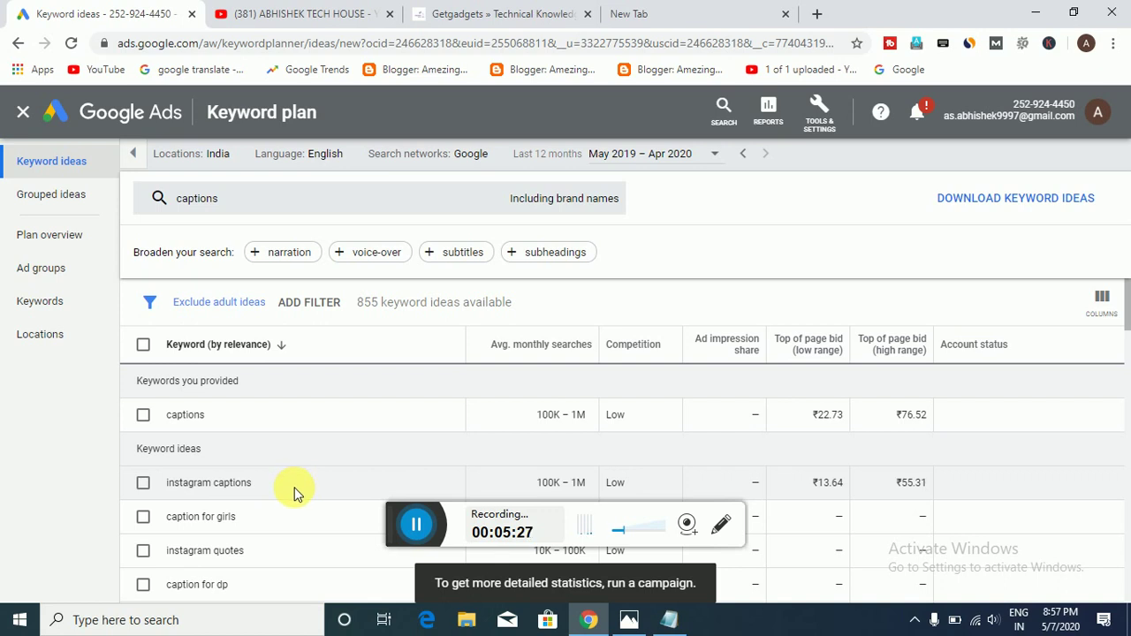
{"action": "scroll", "coordinate": [284, 497], "scroll_direction": "down", "scroll_amount": 1}
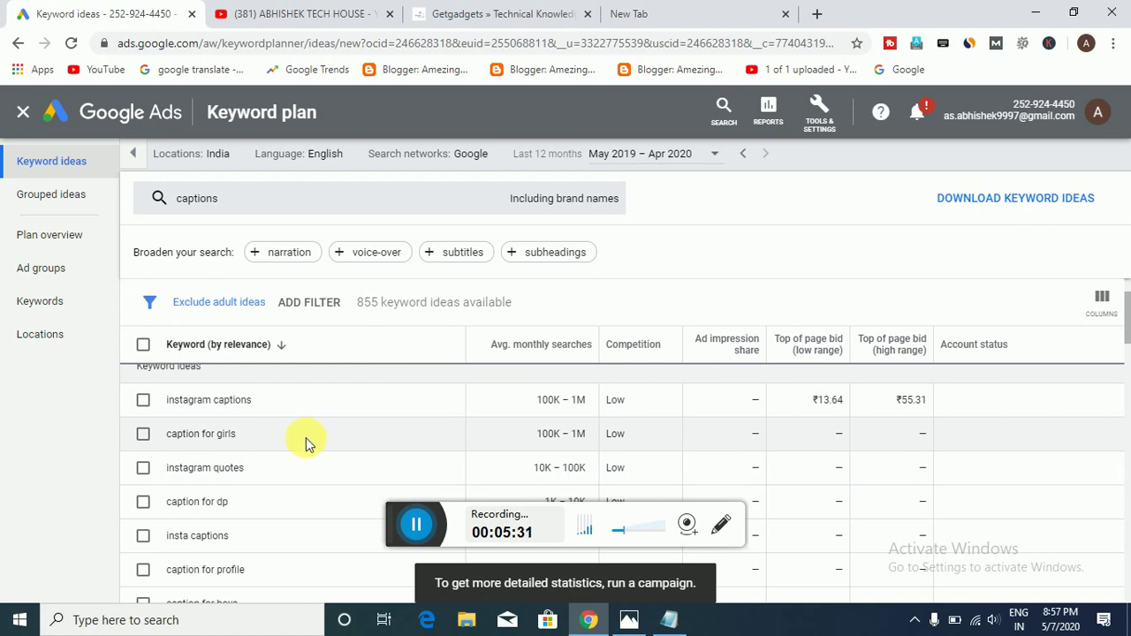
{"action": "scroll", "coordinate": [300, 481], "scroll_direction": "down", "scroll_amount": 1}
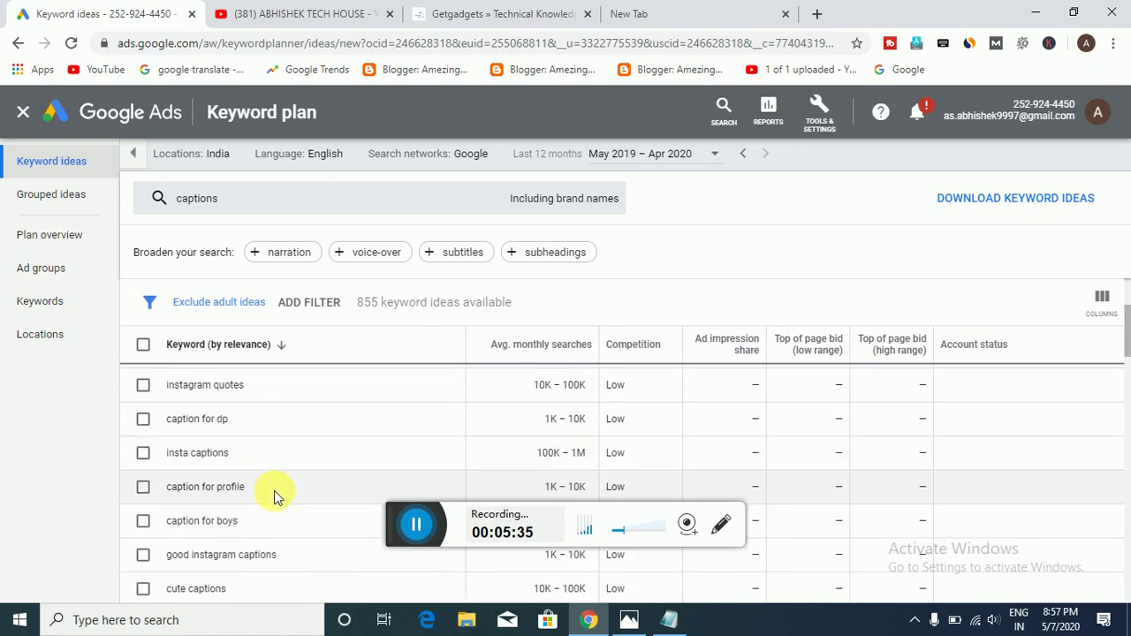
{"action": "scroll", "coordinate": [318, 508], "scroll_direction": "down", "scroll_amount": 1}
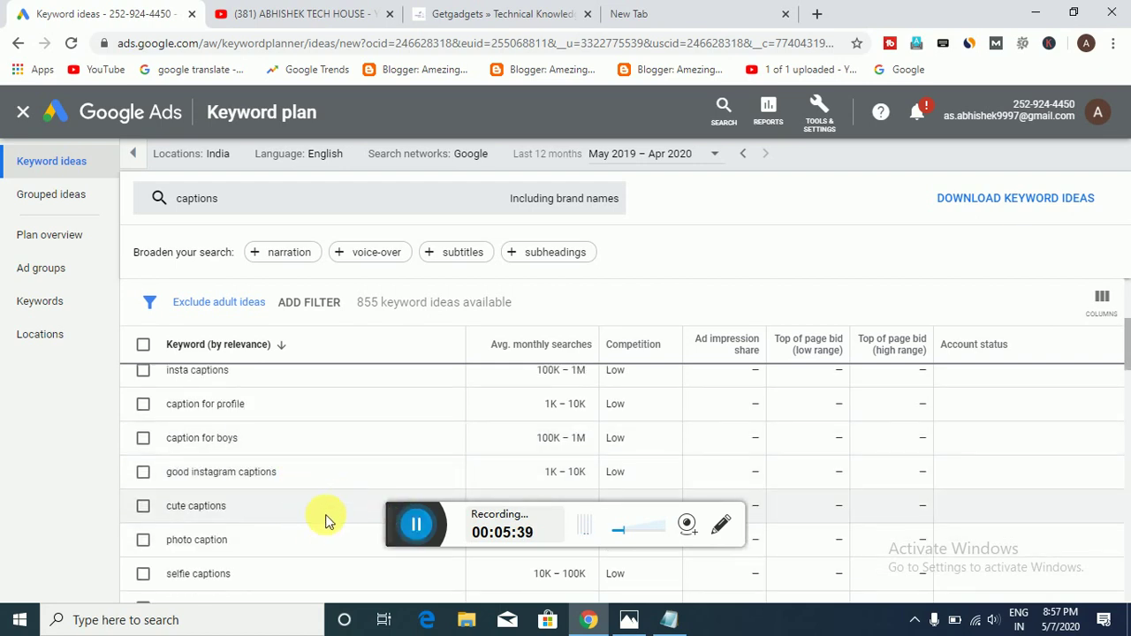
{"action": "scroll", "coordinate": [325, 515], "scroll_direction": "down", "scroll_amount": 1}
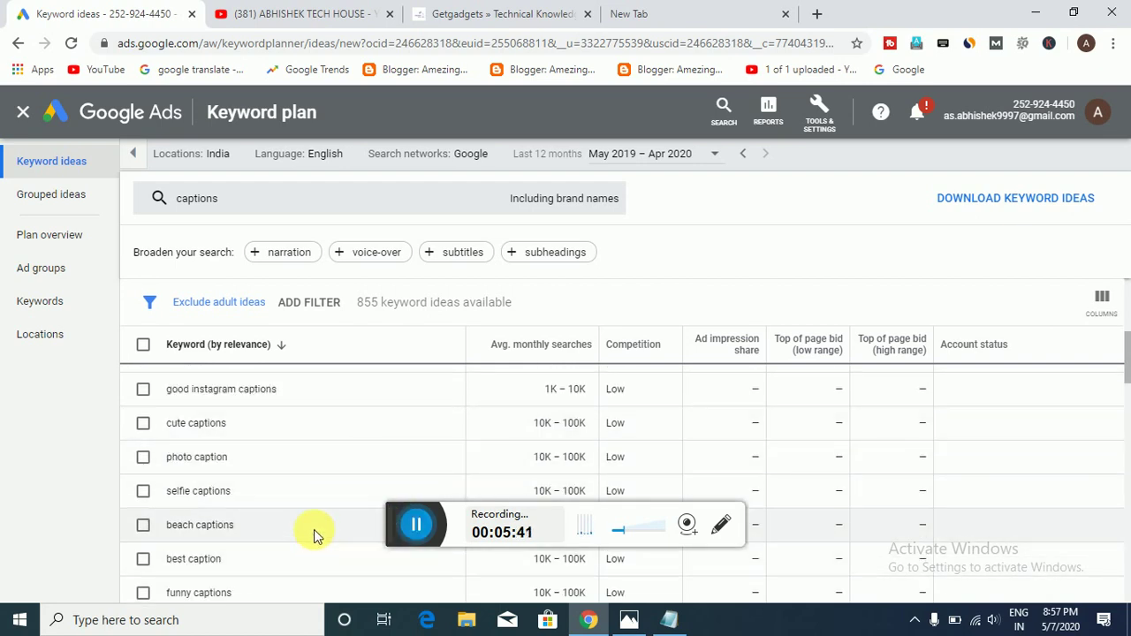
{"action": "scroll", "coordinate": [320, 547], "scroll_direction": "down", "scroll_amount": 1}
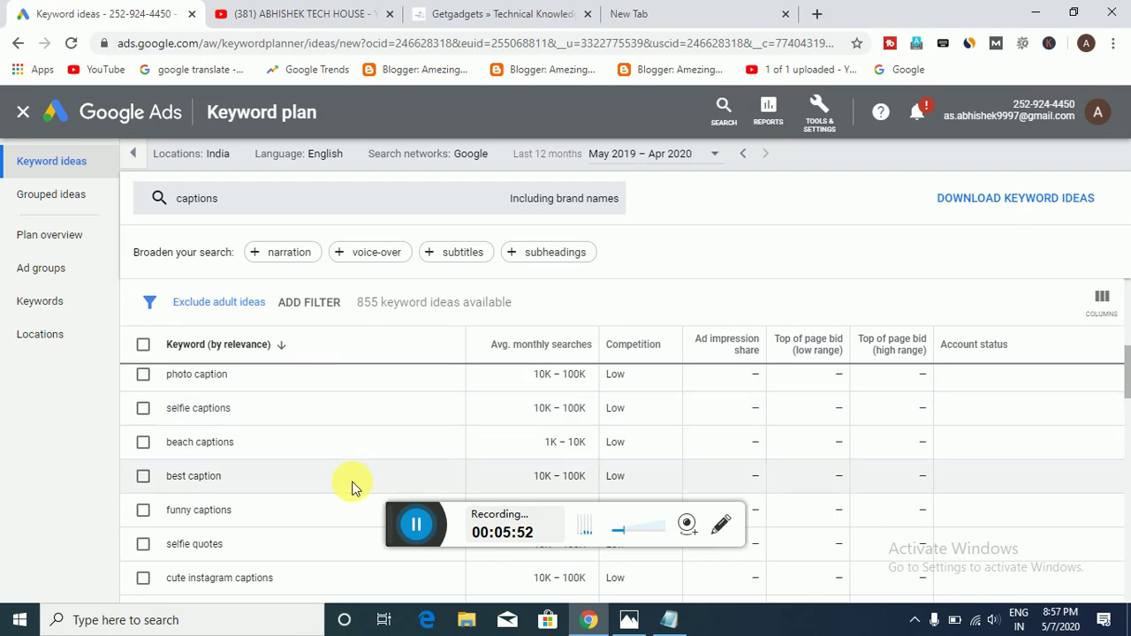
{"action": "scroll", "coordinate": [312, 460], "scroll_direction": "up", "scroll_amount": 1}
{"action": "scroll", "coordinate": [318, 465], "scroll_direction": "down", "scroll_amount": 3}
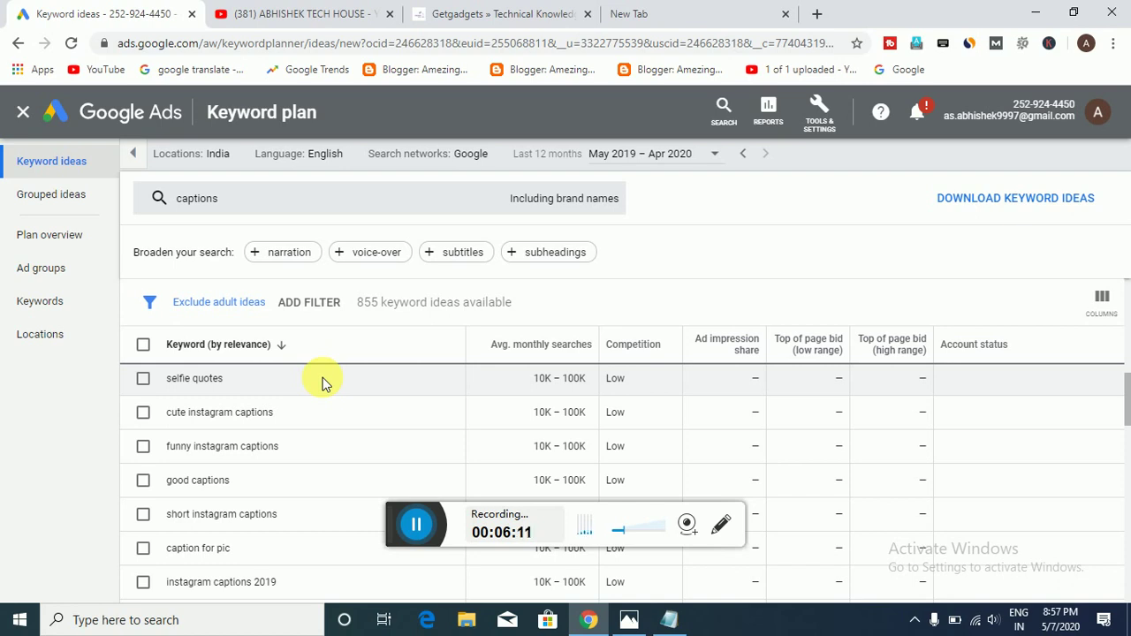
{"action": "scroll", "coordinate": [353, 421], "scroll_direction": "up", "scroll_amount": 5}
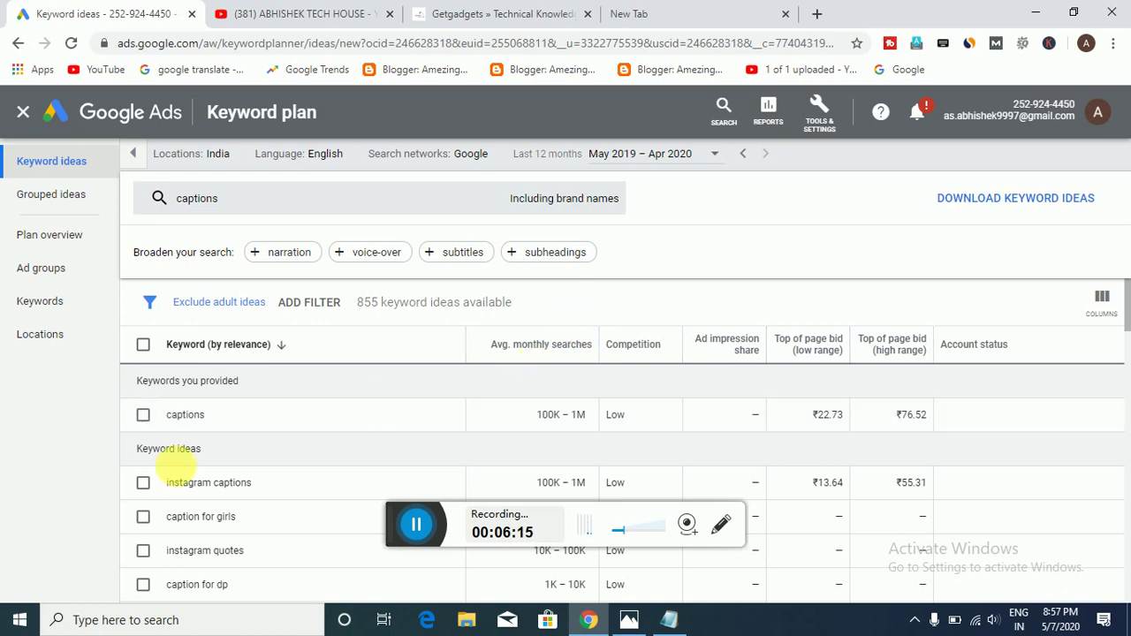
{"action": "scroll", "coordinate": [336, 455], "scroll_direction": "down", "scroll_amount": 1}
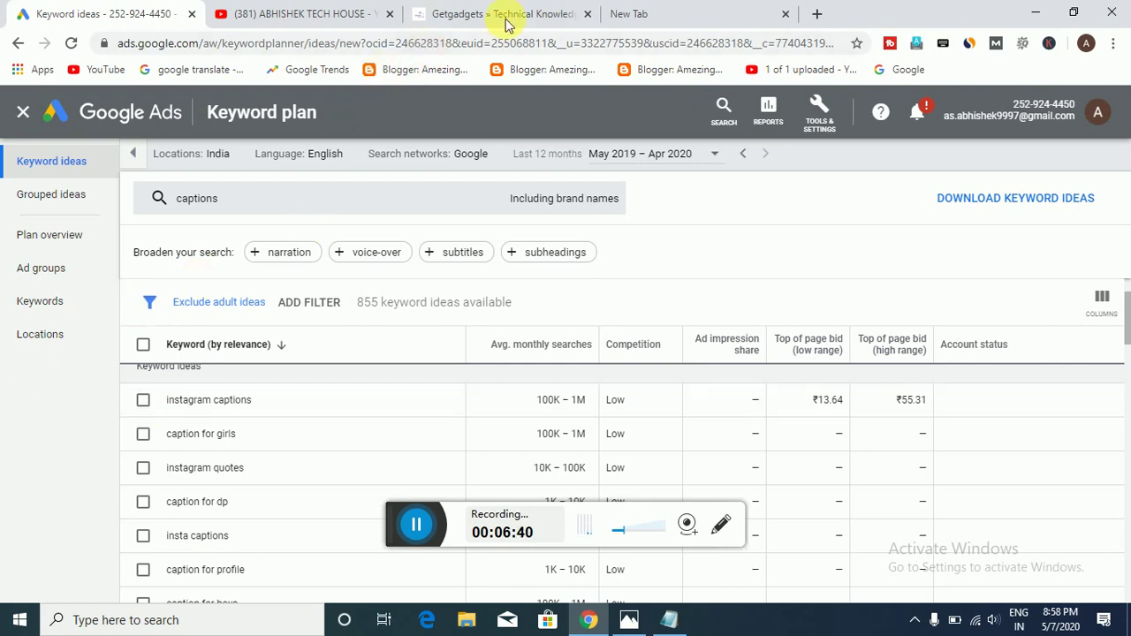
Check the movie-related posts on the Getgadgets blog and return to the keyword ideas.
{"action": "left_click", "coordinate": [537, 9]}
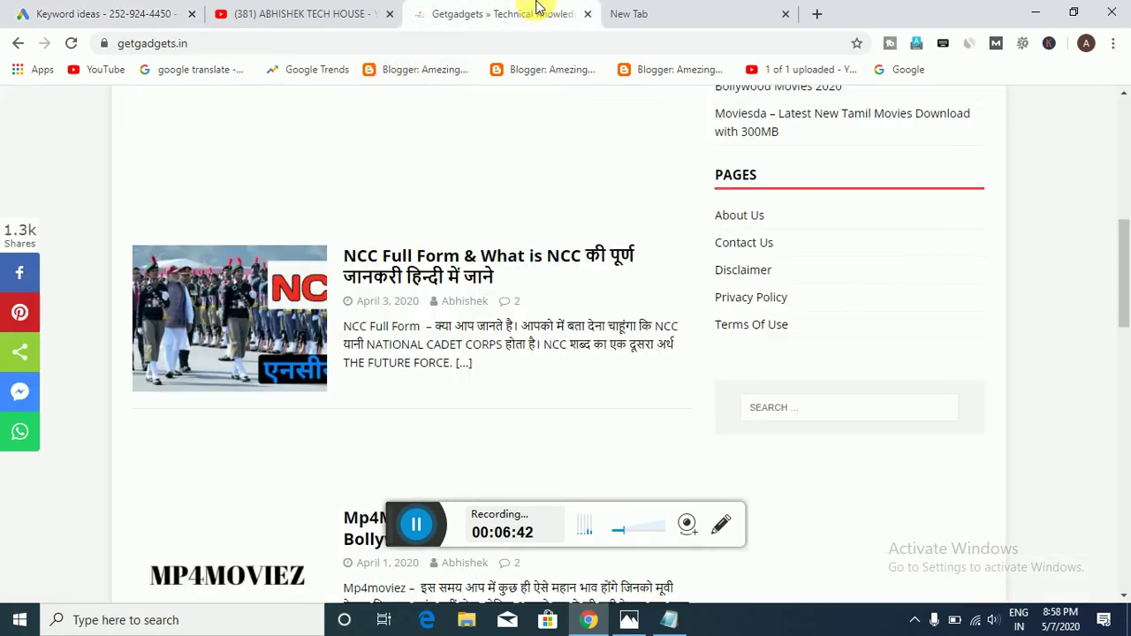
{"action": "scroll", "coordinate": [376, 345], "scroll_direction": "down", "scroll_amount": 3}
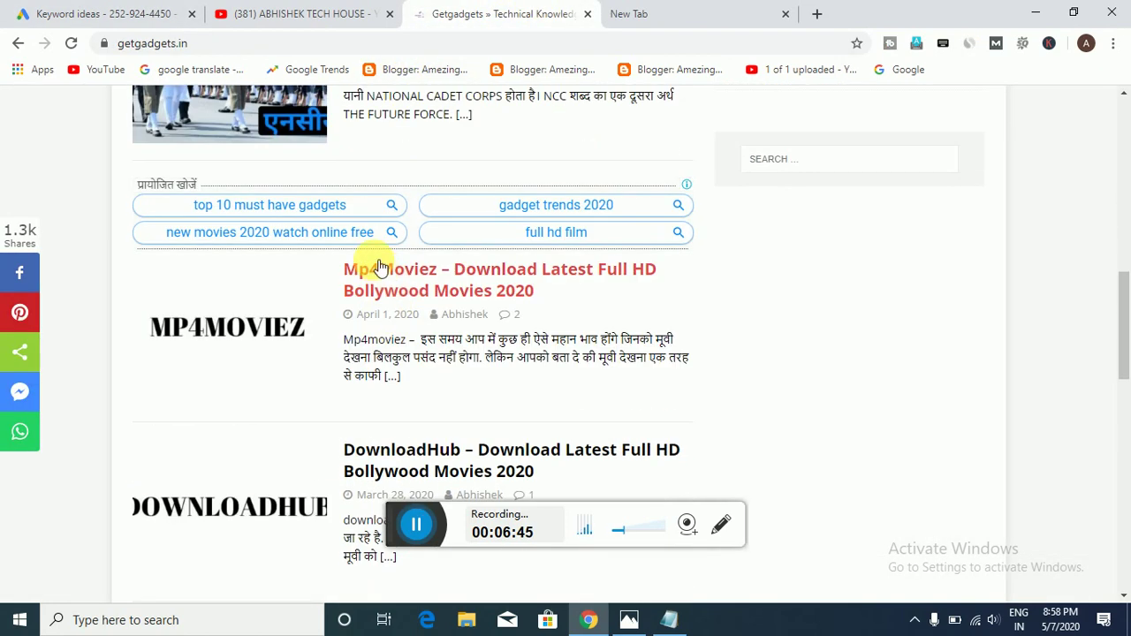
{"action": "scroll", "coordinate": [379, 267], "scroll_direction": "down", "scroll_amount": 5}
{"action": "left_click", "coordinate": [130, 9]}
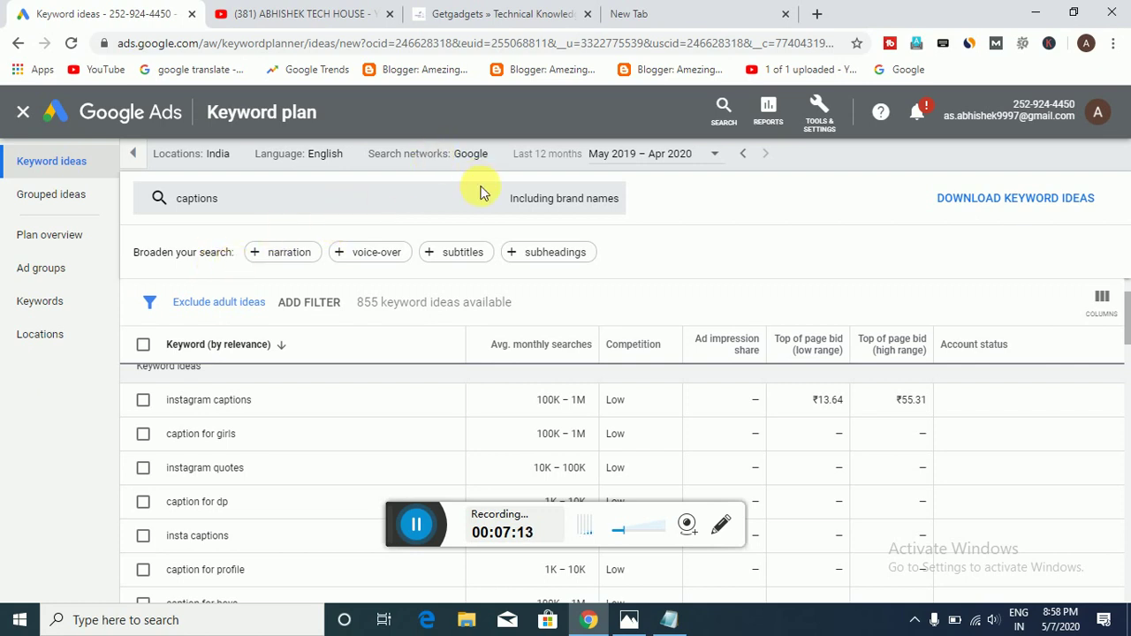
Review the first entries of the "captions" keyword ideas list again, comparing their monthly searches.
{"action": "scroll", "coordinate": [379, 402], "scroll_direction": "down", "scroll_amount": 2}
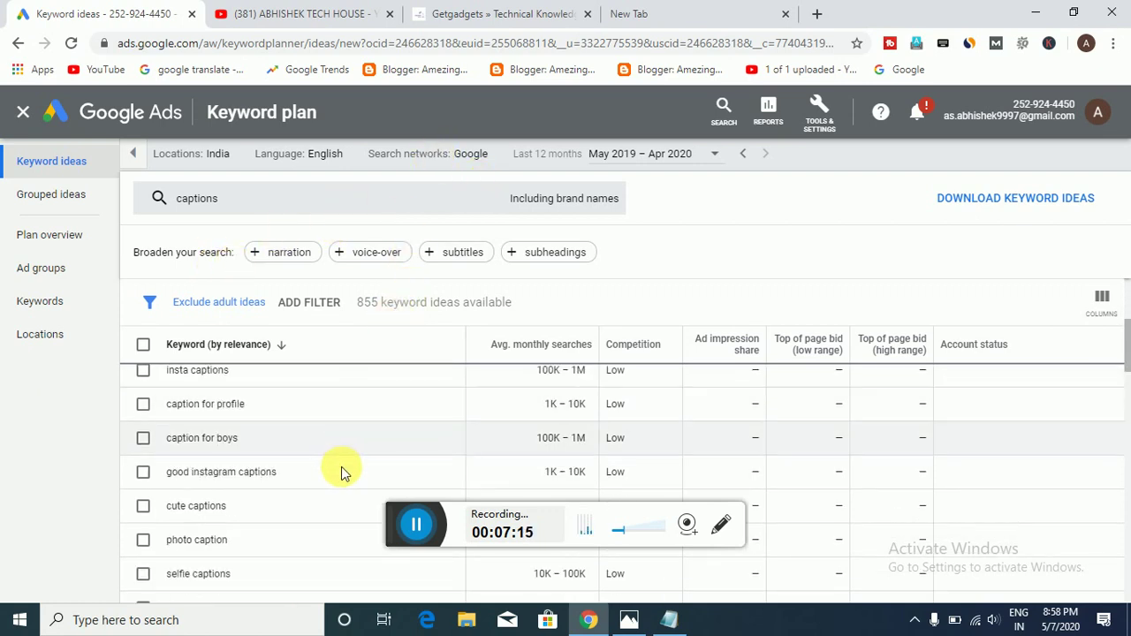
{"action": "scroll", "coordinate": [341, 466], "scroll_direction": "up", "scroll_amount": 3}
{"action": "scroll", "coordinate": [303, 391], "scroll_direction": "down", "scroll_amount": 1}
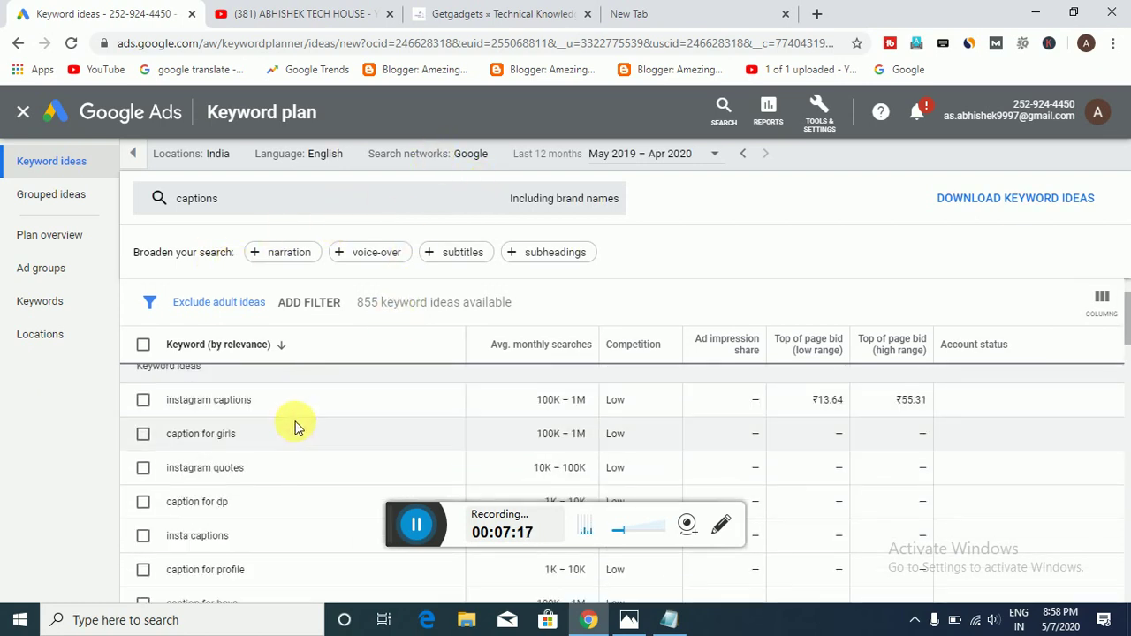
{"action": "scroll", "coordinate": [285, 409], "scroll_direction": "down", "scroll_amount": 1}
{"action": "scroll", "coordinate": [292, 371], "scroll_direction": "up", "scroll_amount": 2}
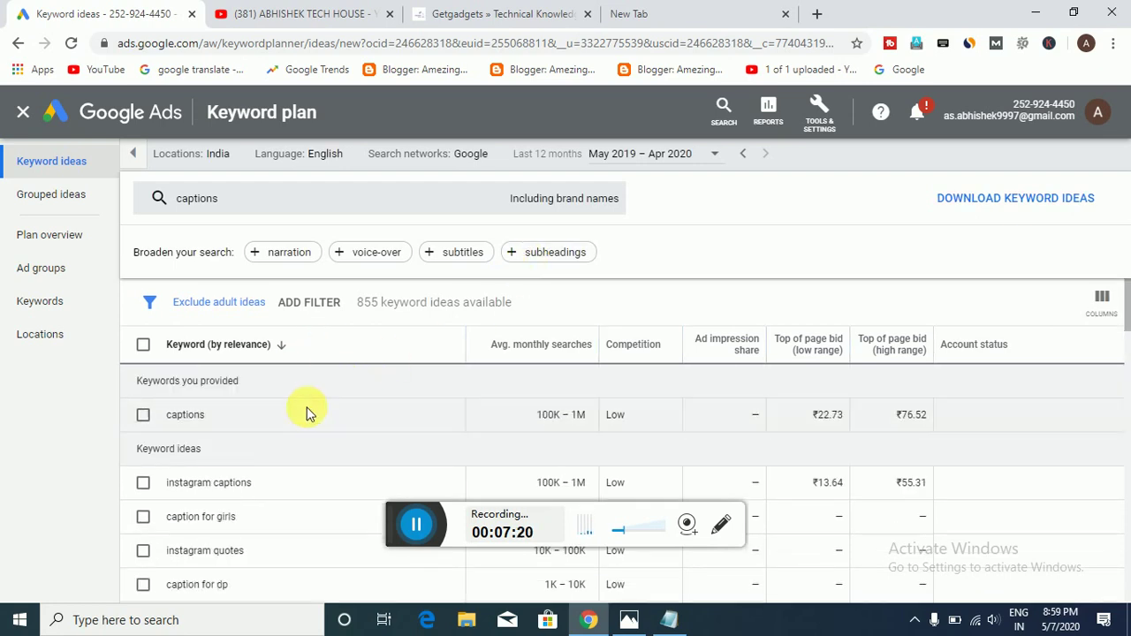
Skim the keyword ideas for "captions" down to the end of the first page and return to the first entries.
{"action": "scroll", "coordinate": [298, 420], "scroll_direction": "down", "scroll_amount": 2}
{"action": "scroll", "coordinate": [252, 469], "scroll_direction": "down", "scroll_amount": 8}
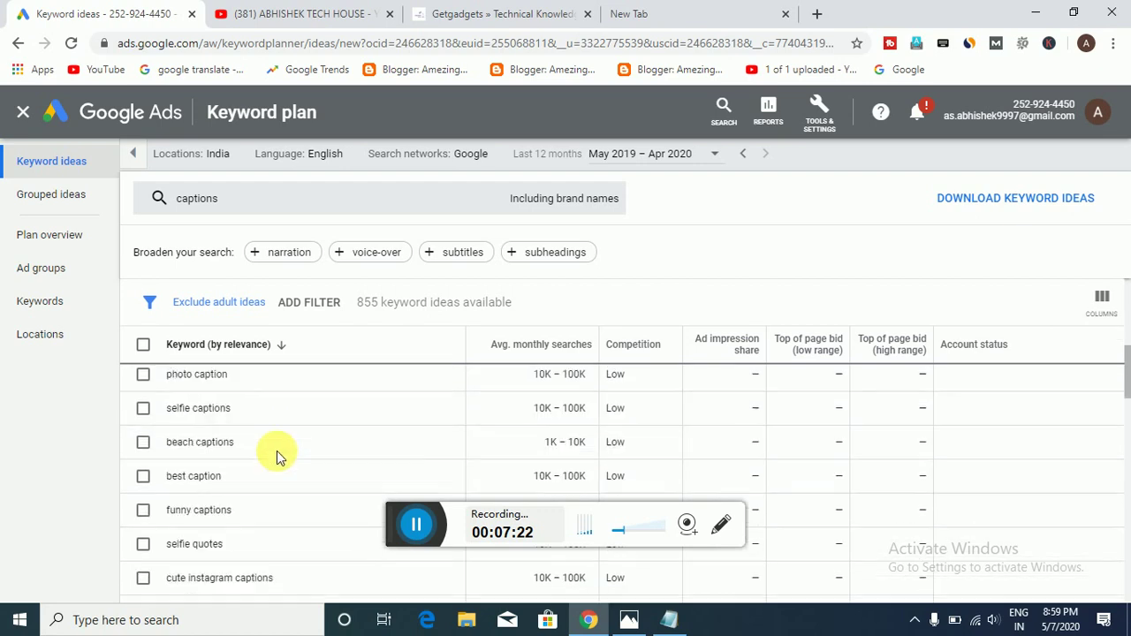
{"action": "scroll", "coordinate": [282, 482], "scroll_direction": "down", "scroll_amount": 5}
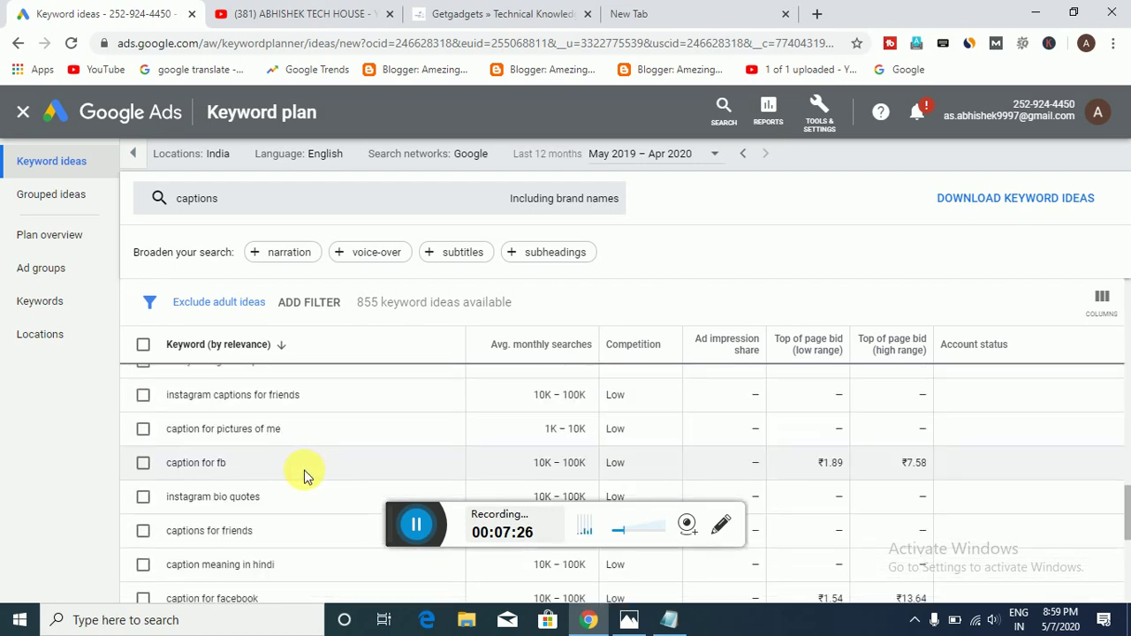
{"action": "scroll", "coordinate": [304, 473], "scroll_direction": "down", "scroll_amount": 5}
{"action": "scroll", "coordinate": [318, 472], "scroll_direction": "down", "scroll_amount": 2}
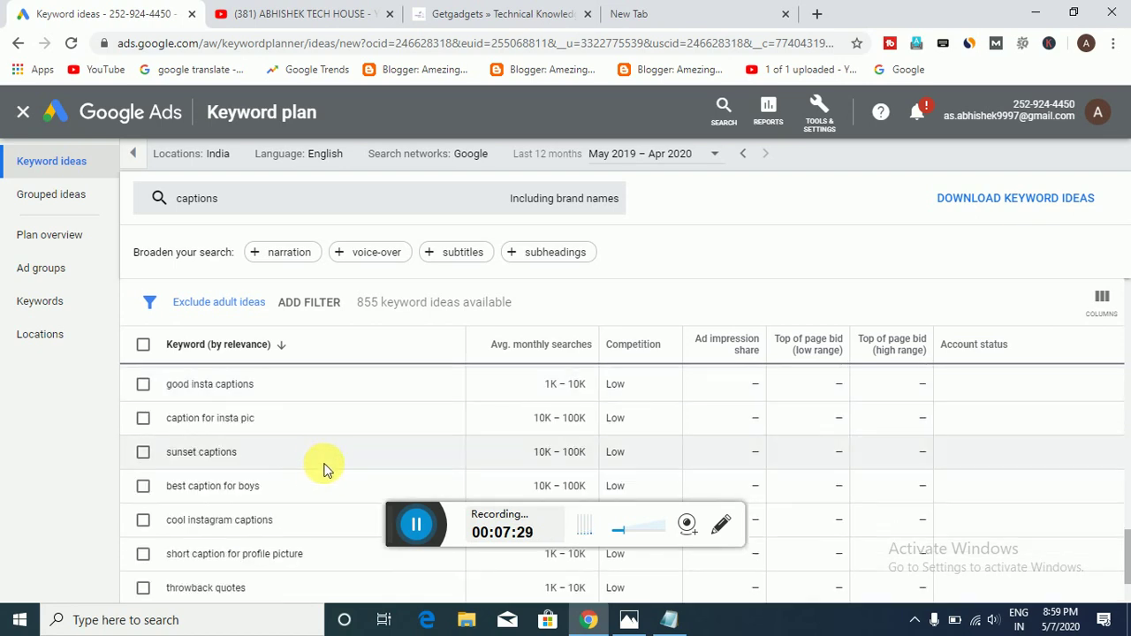
{"action": "scroll", "coordinate": [342, 474], "scroll_direction": "up", "scroll_amount": 5}
{"action": "scroll", "coordinate": [348, 478], "scroll_direction": "up", "scroll_amount": 6}
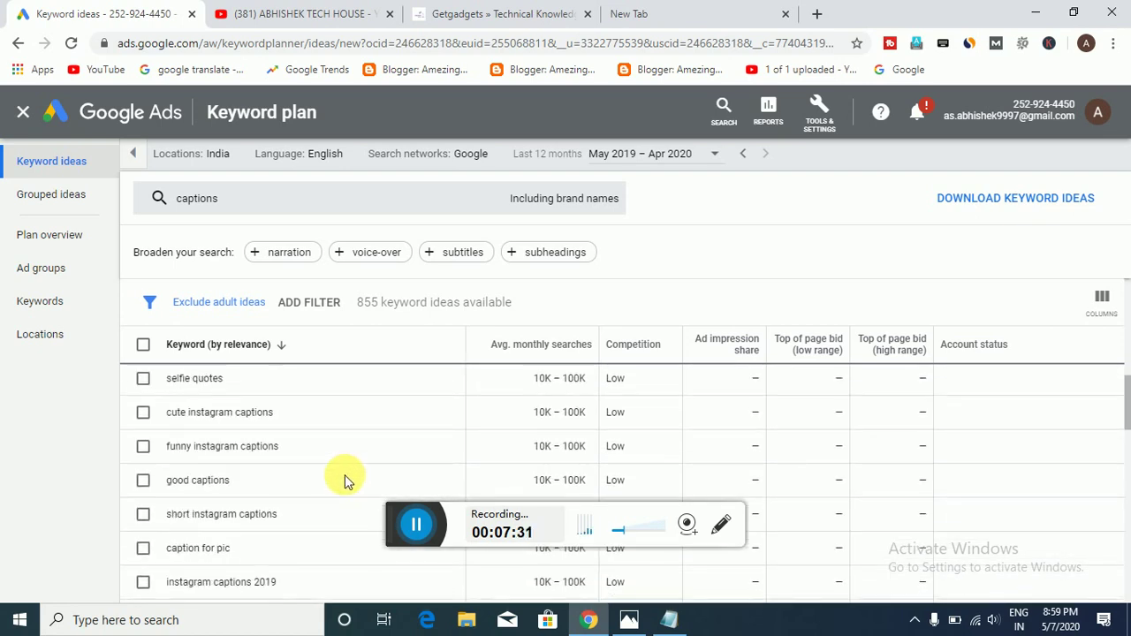
{"action": "scroll", "coordinate": [365, 448], "scroll_direction": "down", "scroll_amount": 1}
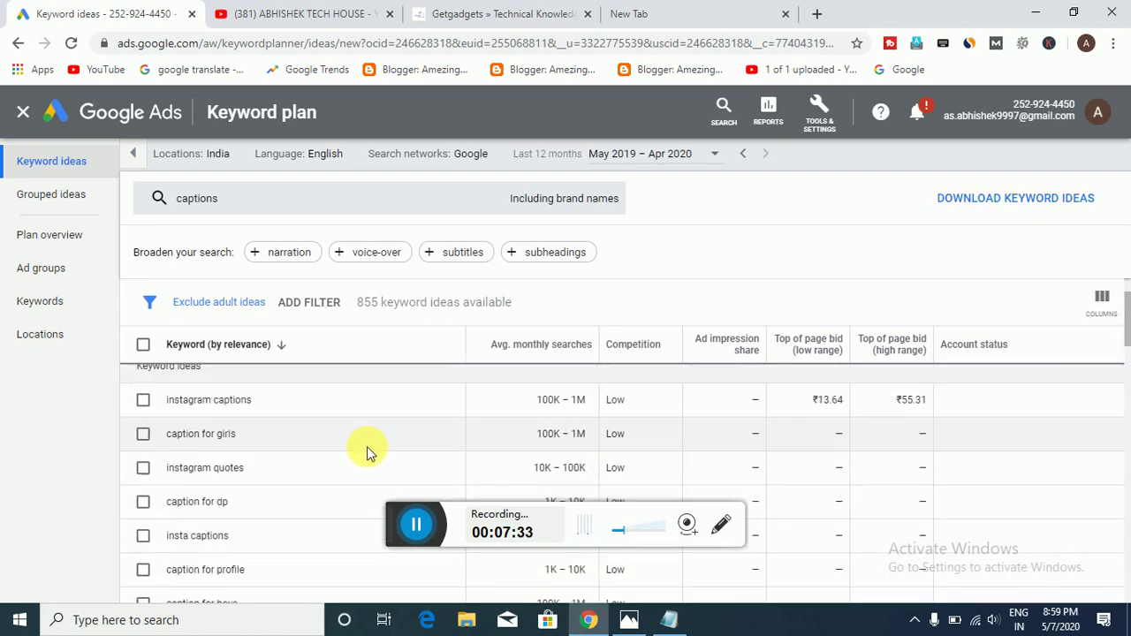
{"action": "scroll", "coordinate": [368, 444], "scroll_direction": "up", "scroll_amount": 1}
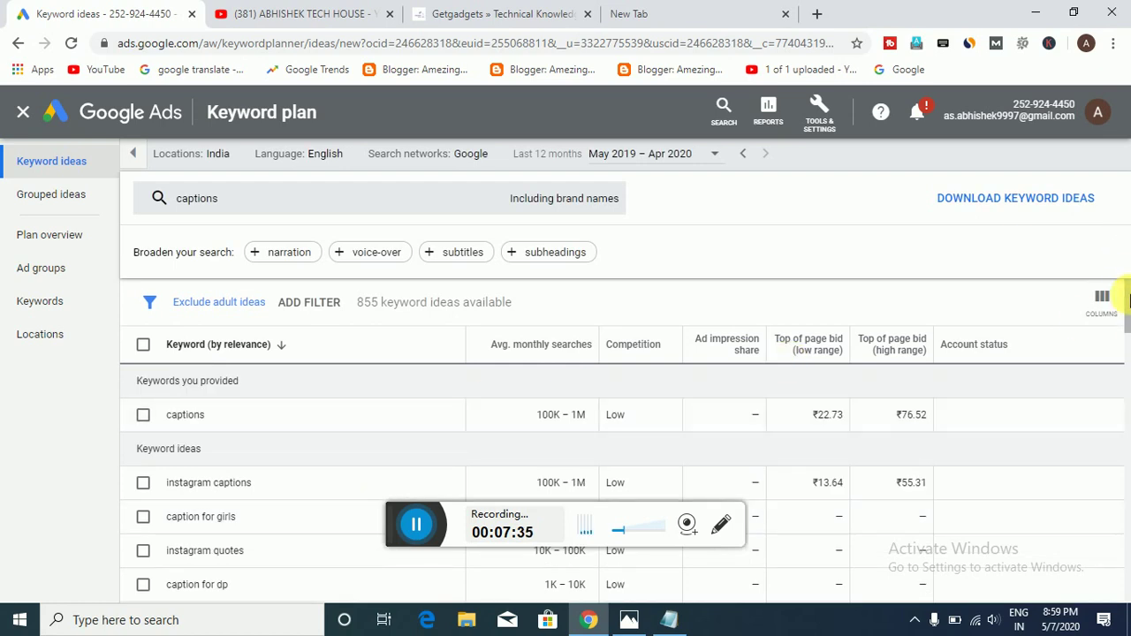
Examine the low-range and high-range top of page bids across the "captions" keyword ideas.
{"action": "scroll", "coordinate": [1128, 315], "scroll_direction": "down", "scroll_amount": 1}
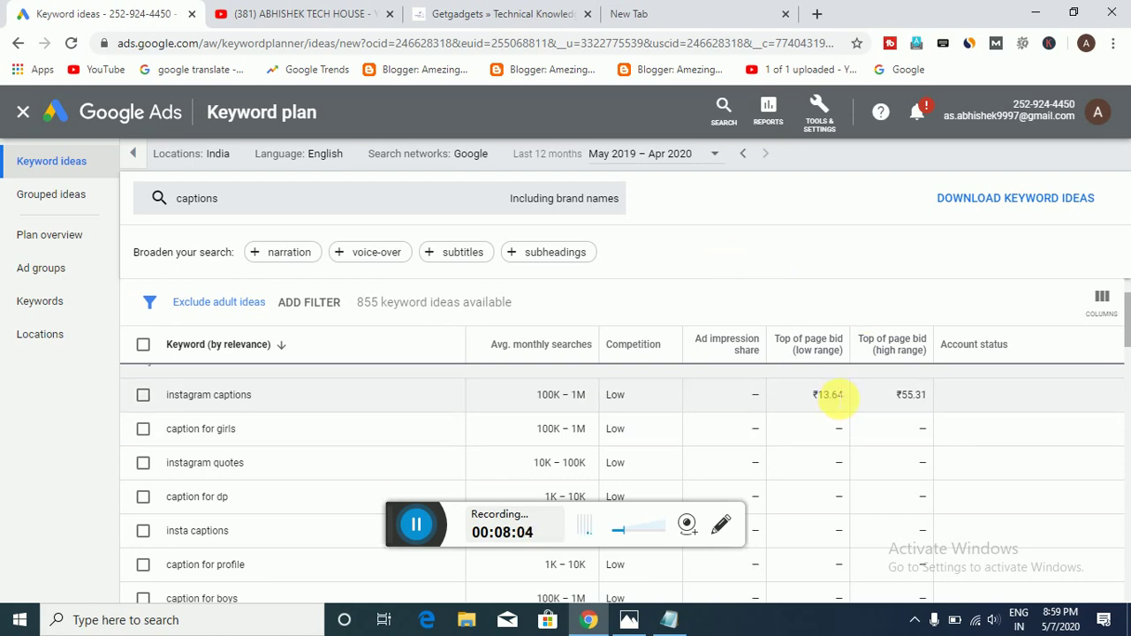
{"action": "scroll", "coordinate": [688, 411], "scroll_direction": "down", "scroll_amount": 1}
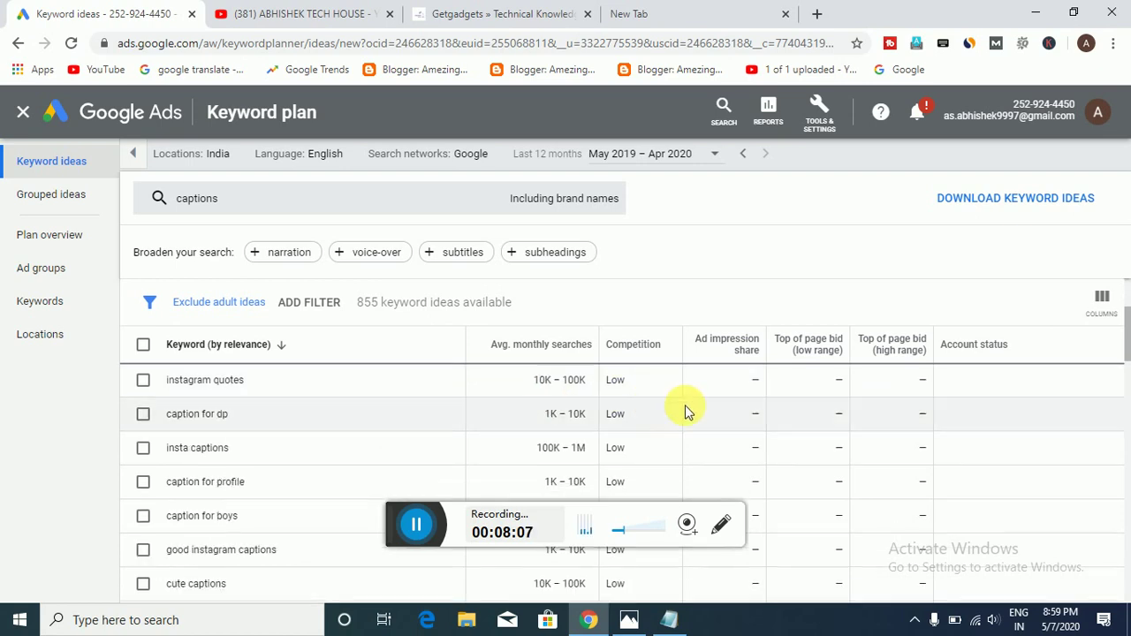
{"action": "scroll", "coordinate": [687, 411], "scroll_direction": "down", "scroll_amount": 5}
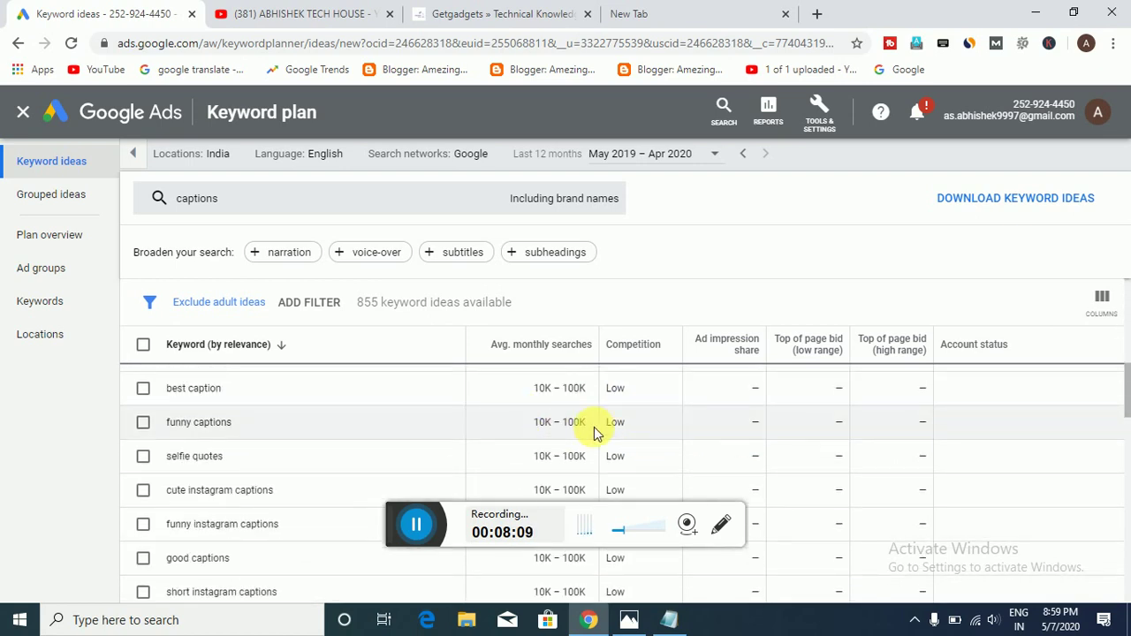
{"action": "scroll", "coordinate": [823, 421], "scroll_direction": "down", "scroll_amount": 1}
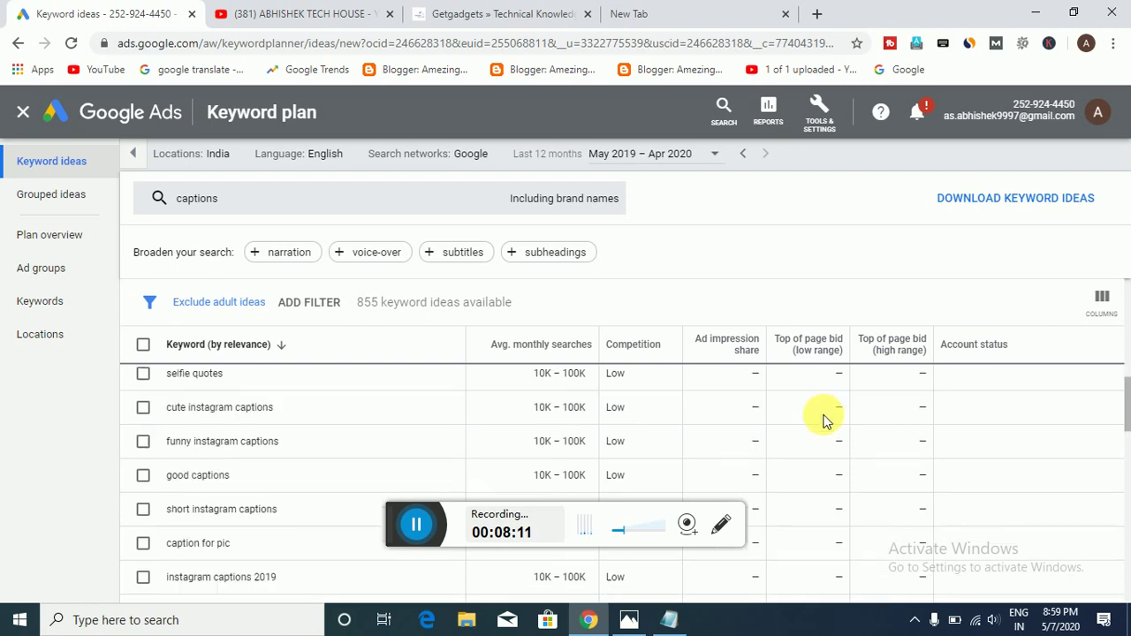
{"action": "scroll", "coordinate": [822, 422], "scroll_direction": "down", "scroll_amount": 10}
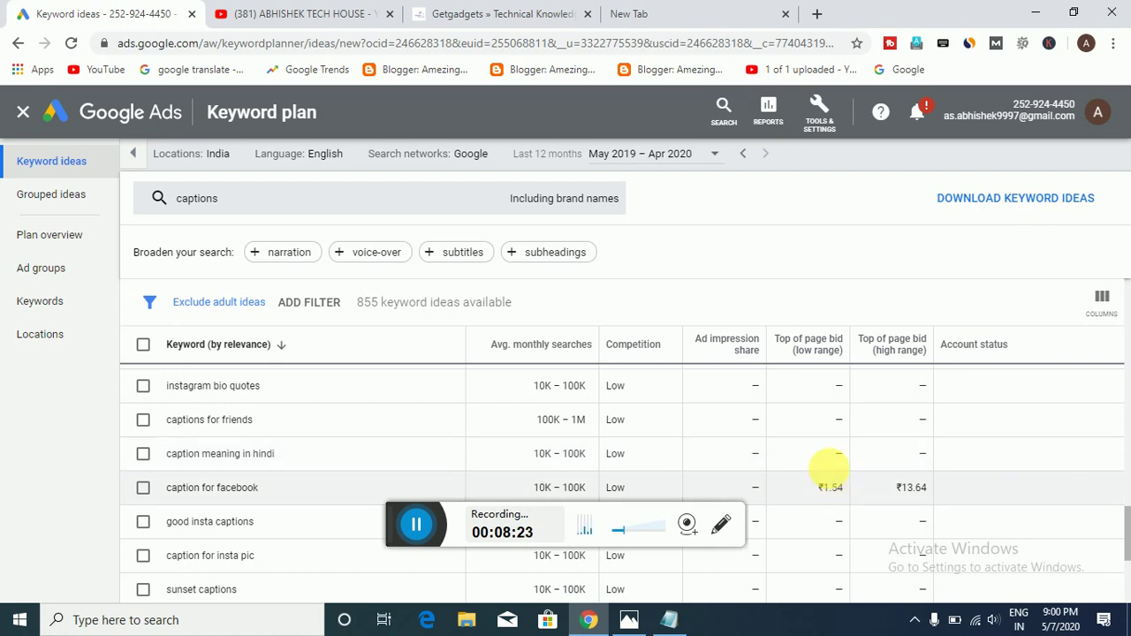
{"action": "scroll", "coordinate": [830, 500], "scroll_direction": "up", "scroll_amount": 3}
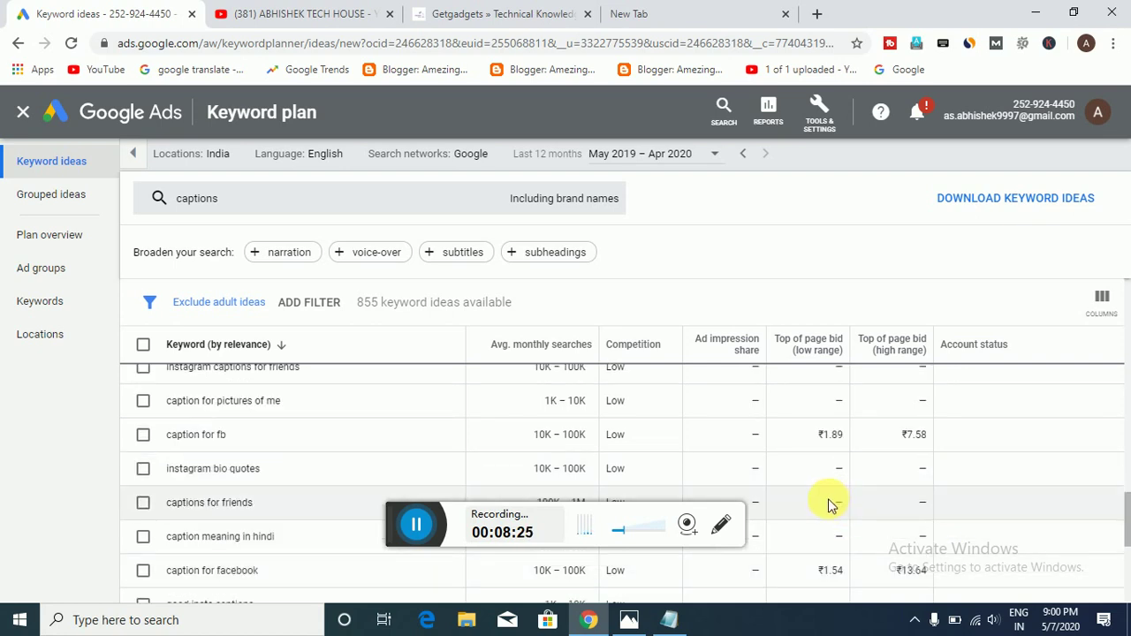
{"action": "scroll", "coordinate": [835, 481], "scroll_direction": "up", "scroll_amount": 2}
{"action": "scroll", "coordinate": [833, 510], "scroll_direction": "up", "scroll_amount": 3}
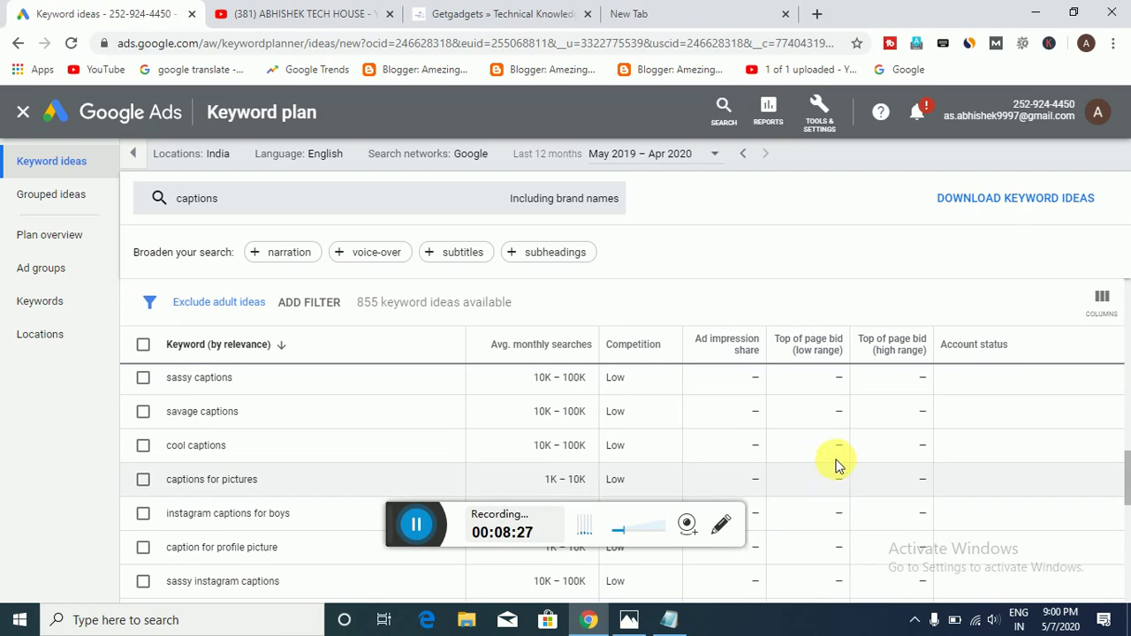
{"action": "scroll", "coordinate": [795, 472], "scroll_direction": "up", "scroll_amount": 3}
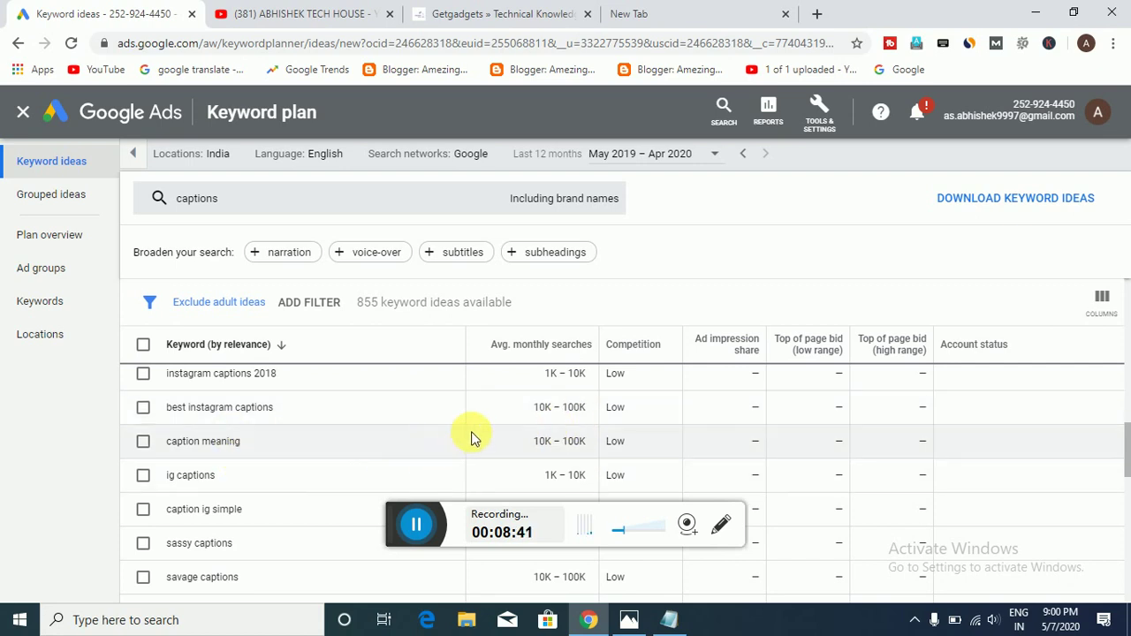
{"action": "scroll", "coordinate": [304, 421], "scroll_direction": "down", "scroll_amount": 3}
{"action": "scroll", "coordinate": [304, 422], "scroll_direction": "up", "scroll_amount": 5}
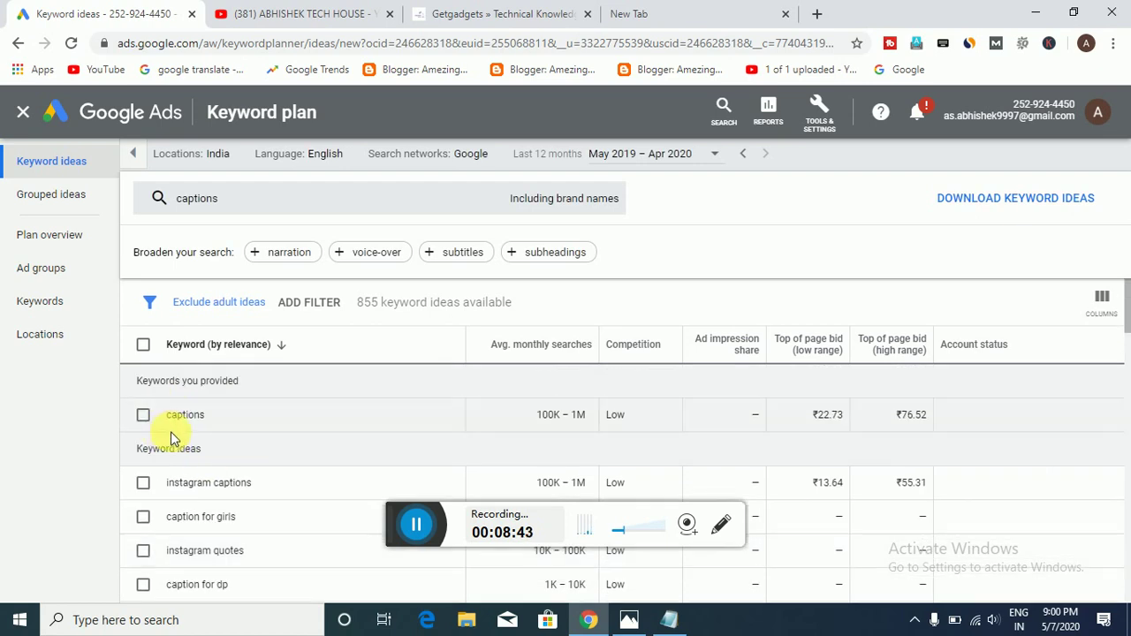